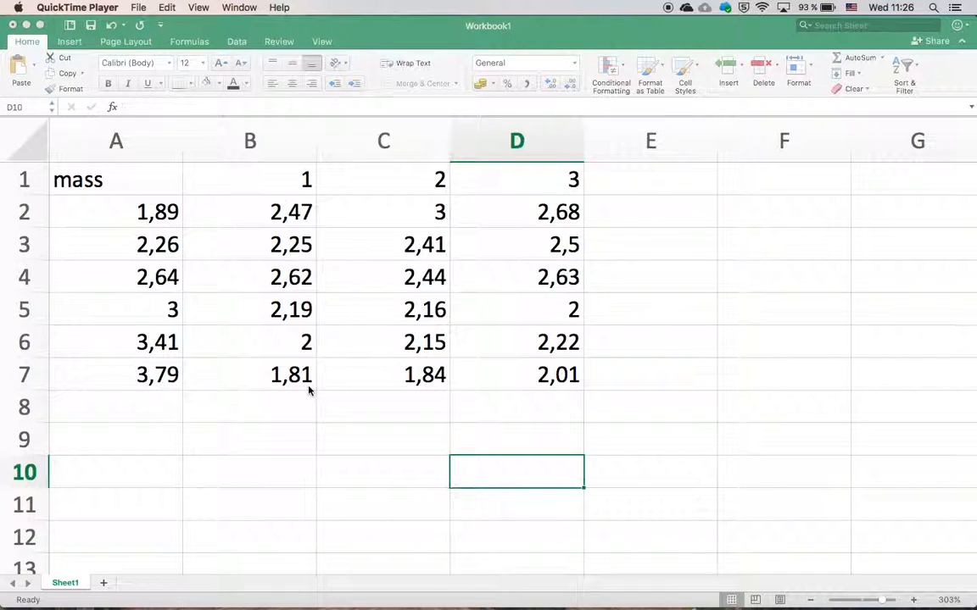
- Insert a blank row above the table's heading row
click(24, 180)
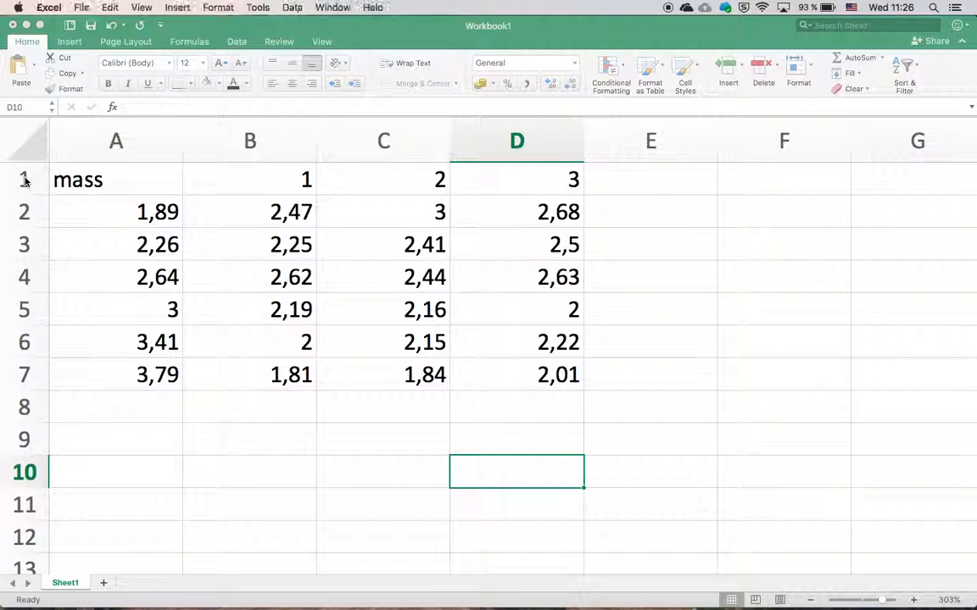
click(24, 180)
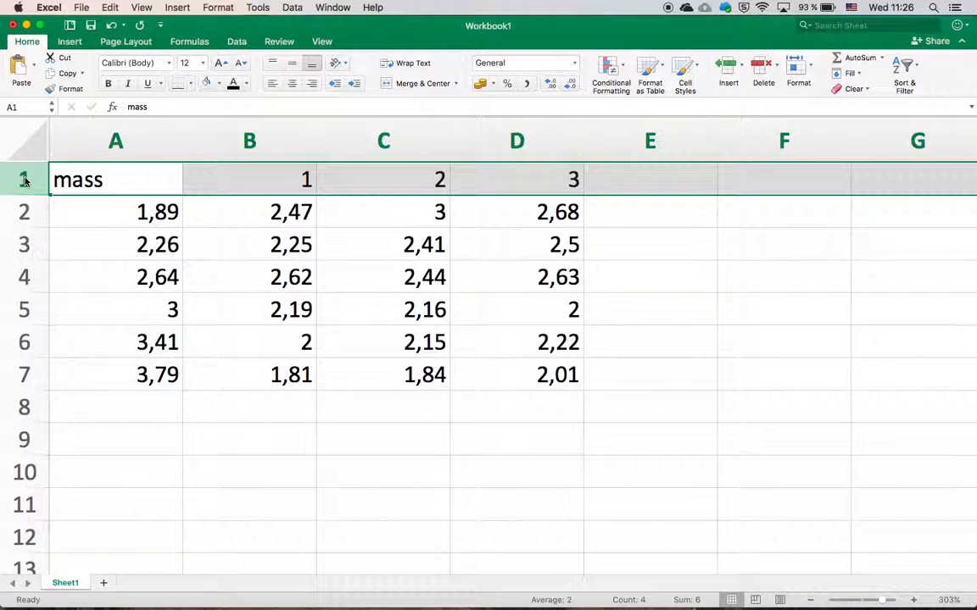
right_click(23, 180)
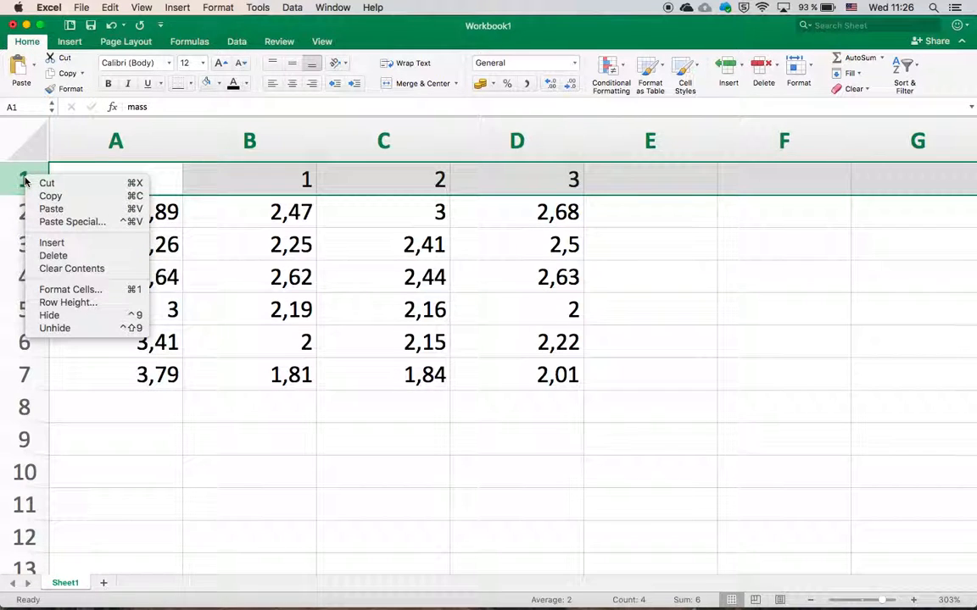
click(50, 244)
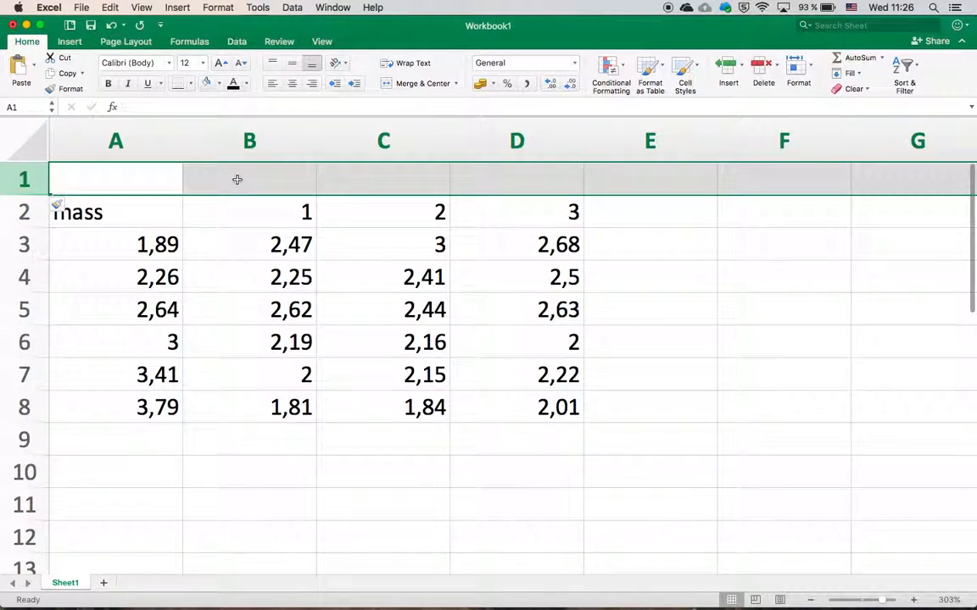
- Merge and center cells B1:D1 and enter the heading "Time (s)" in them
click(237, 179)
drag(237, 179, 504, 183)
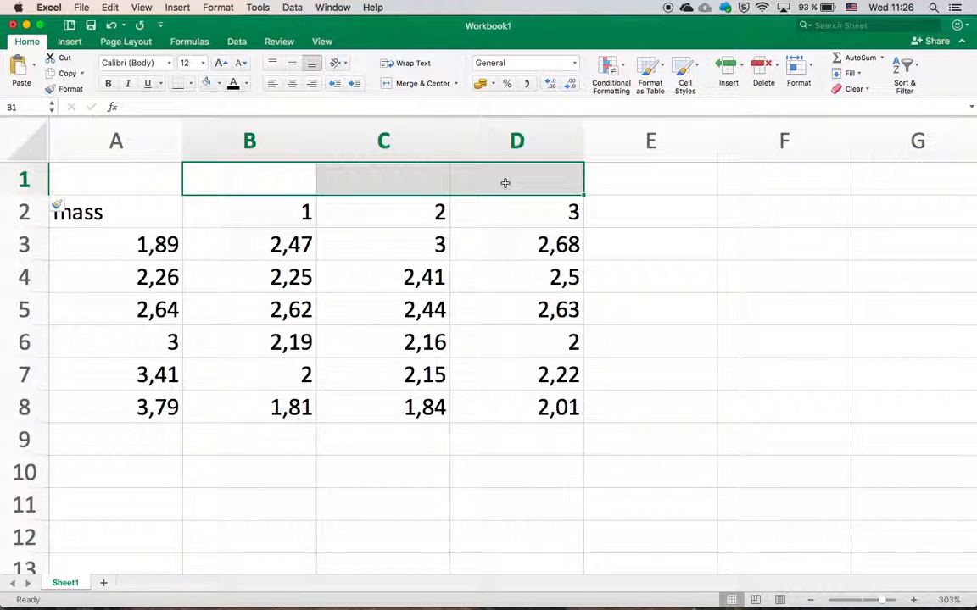
click(418, 89)
text(Time)
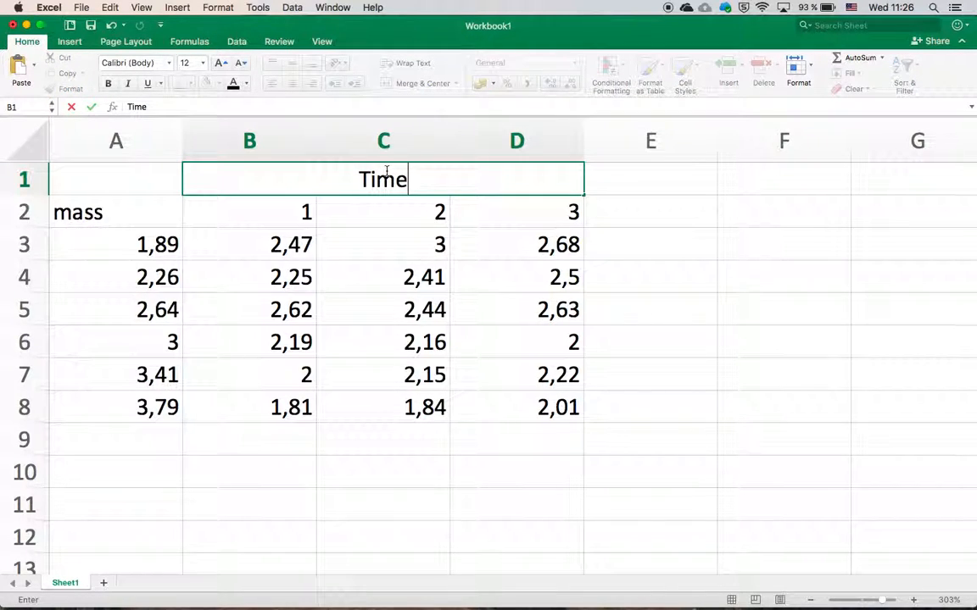
text( (s))
- Add the unit to the heading in A2 so it reads "mass (g)"
click(122, 214)
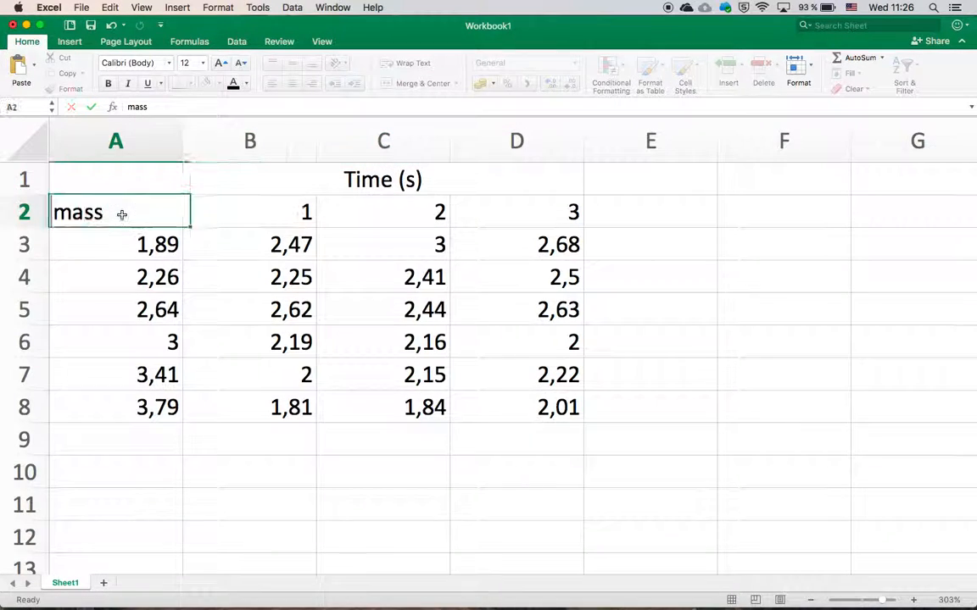
click(171, 105)
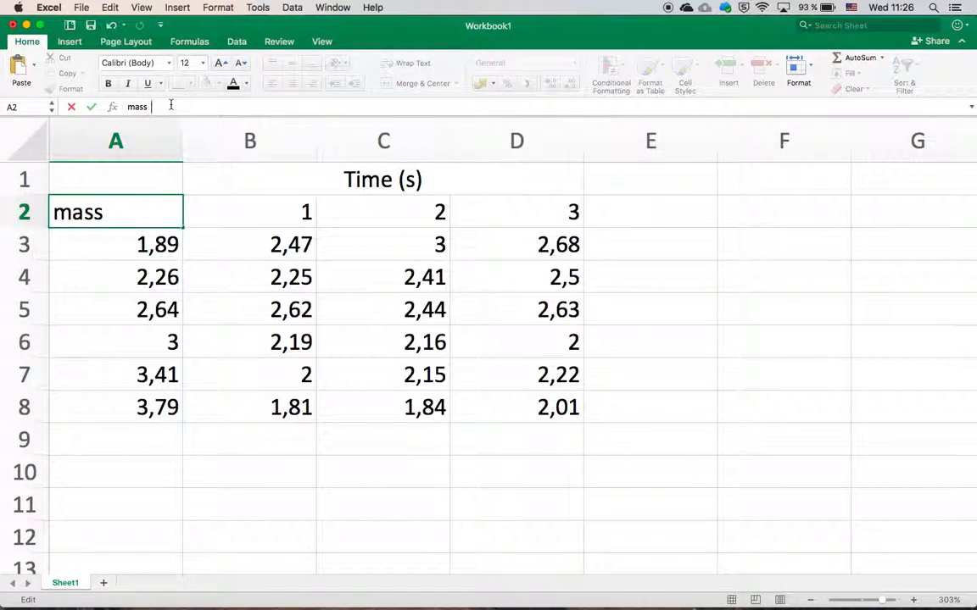
text((g))
click(279, 332)
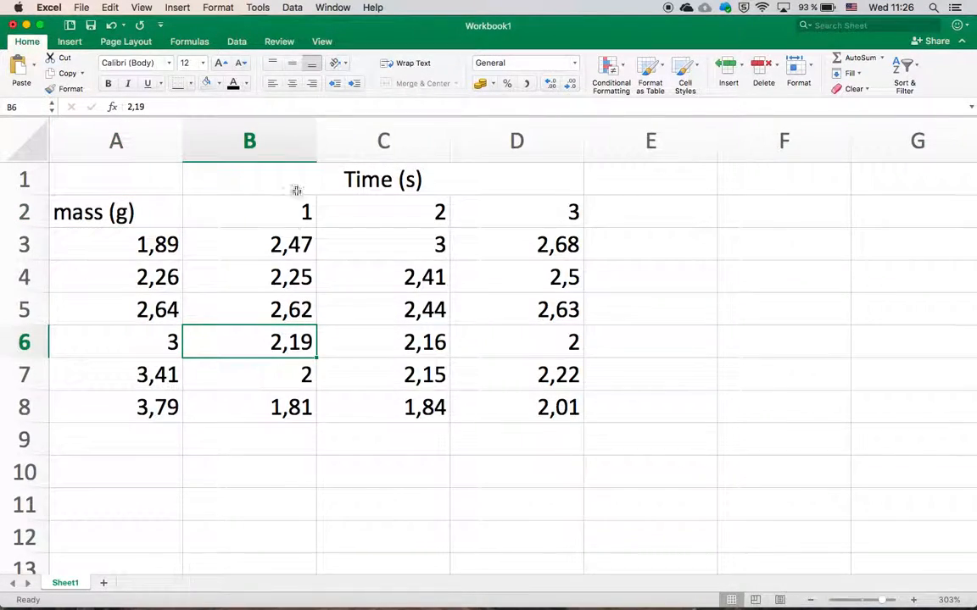
- Change the column heading in B2 to "Trial 1"
click(257, 216)
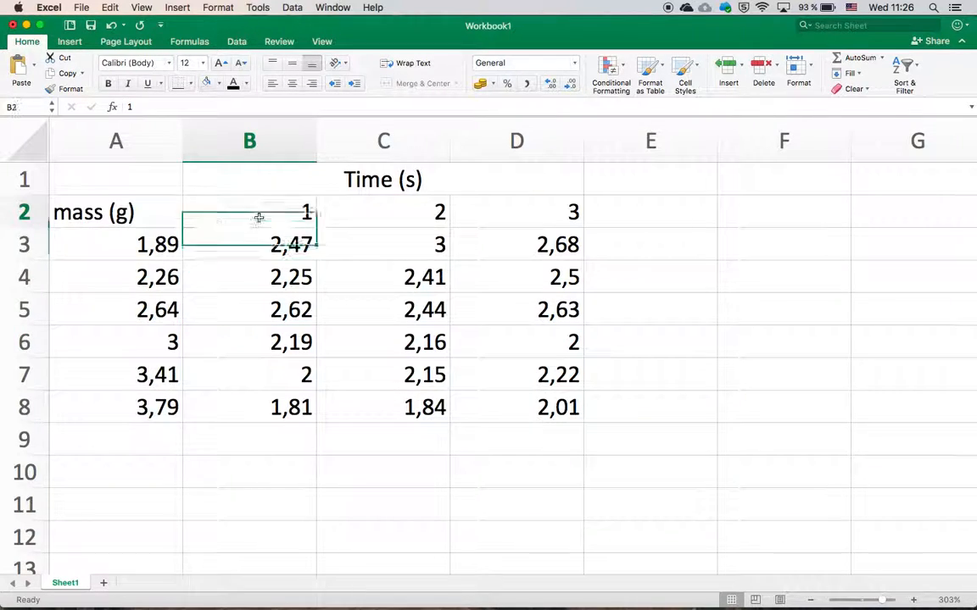
click(131, 106)
text(Trial)
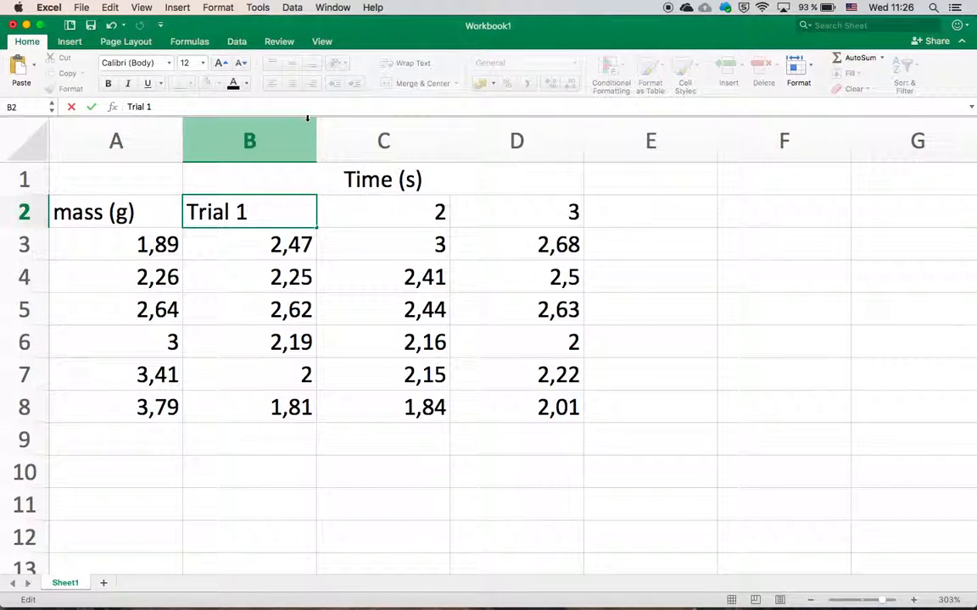
click(318, 227)
drag(318, 226, 574, 220)
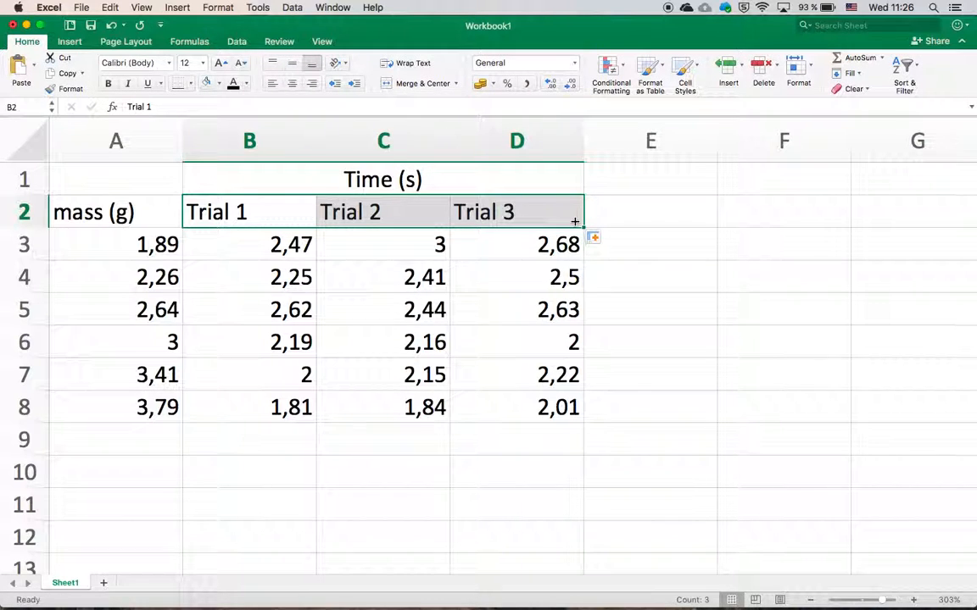
key(super+z)
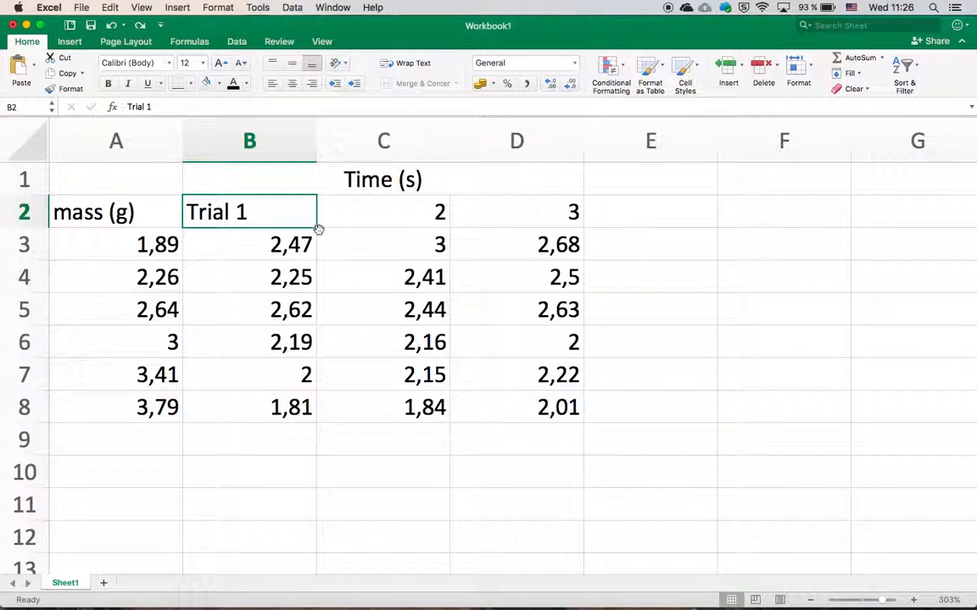
- Fill the Trial 1 heading across to D2 to produce "Trial 2" and "Trial 3"
click(322, 218)
click(286, 221)
drag(317, 227, 563, 216)
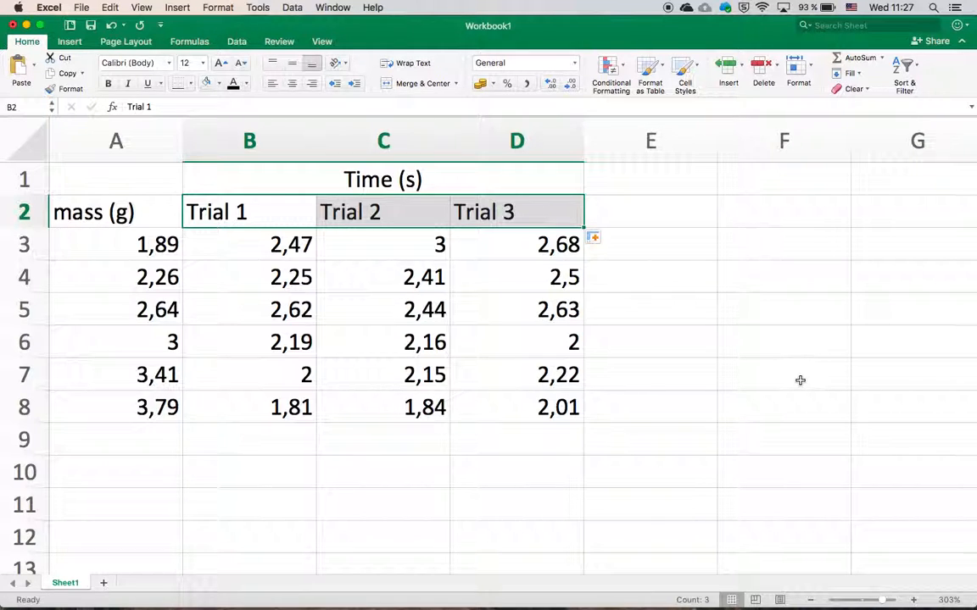
click(161, 342)
click(286, 379)
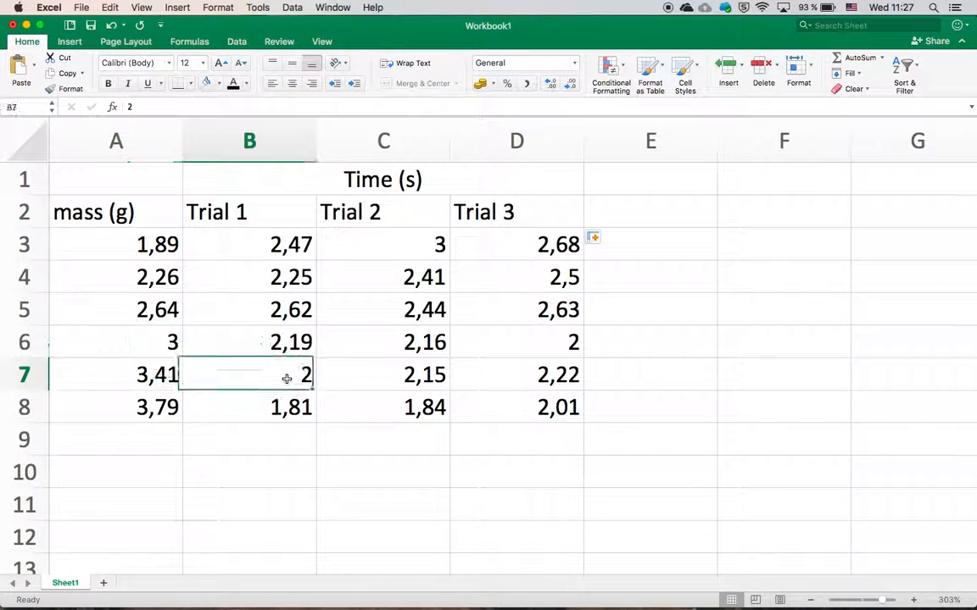
click(404, 249)
click(518, 346)
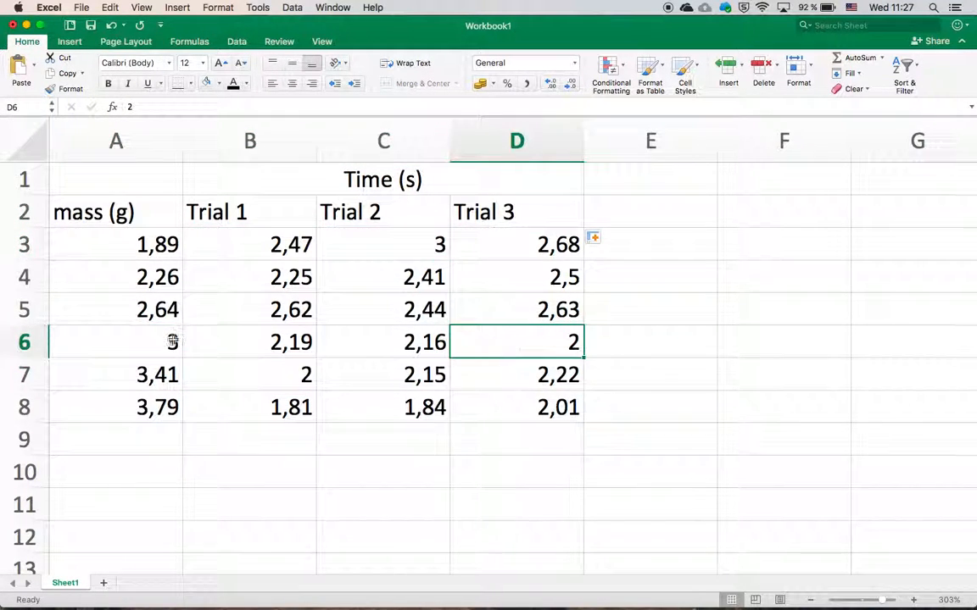
drag(85, 244, 537, 406)
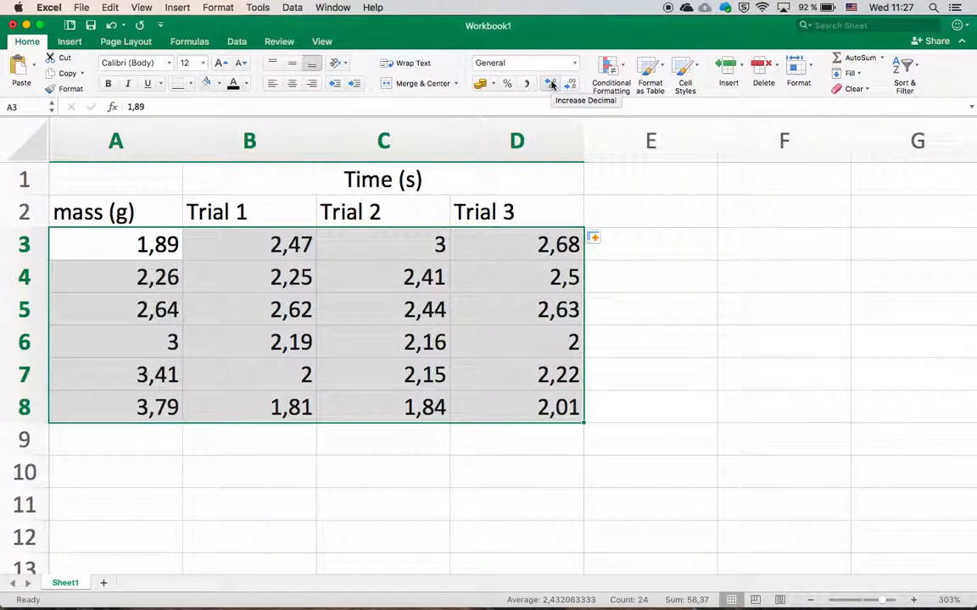
- Try to give the mass in A6 two decimals by entering it as 3,00
click(131, 348)
click(164, 107)
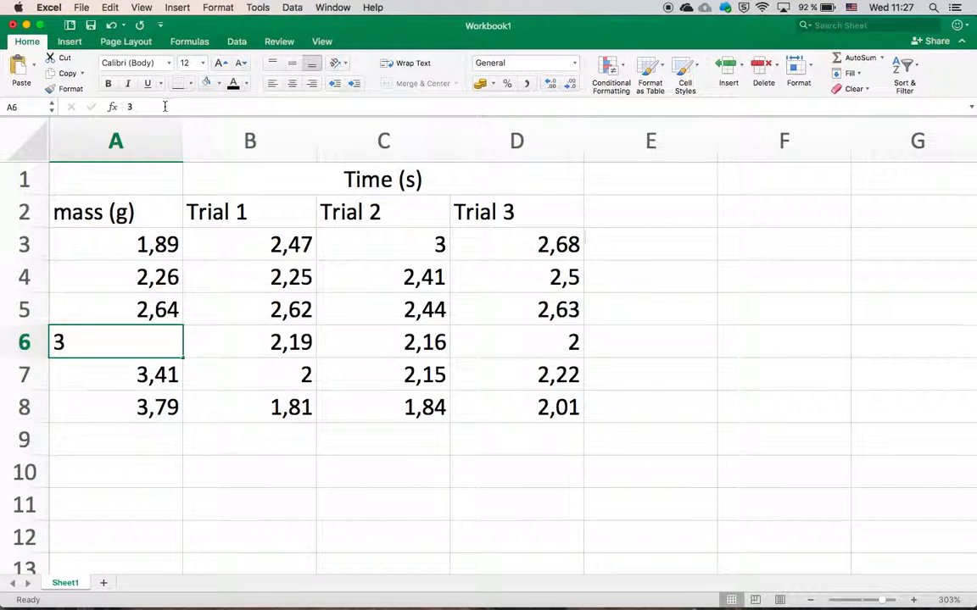
text(,00)
click(259, 276)
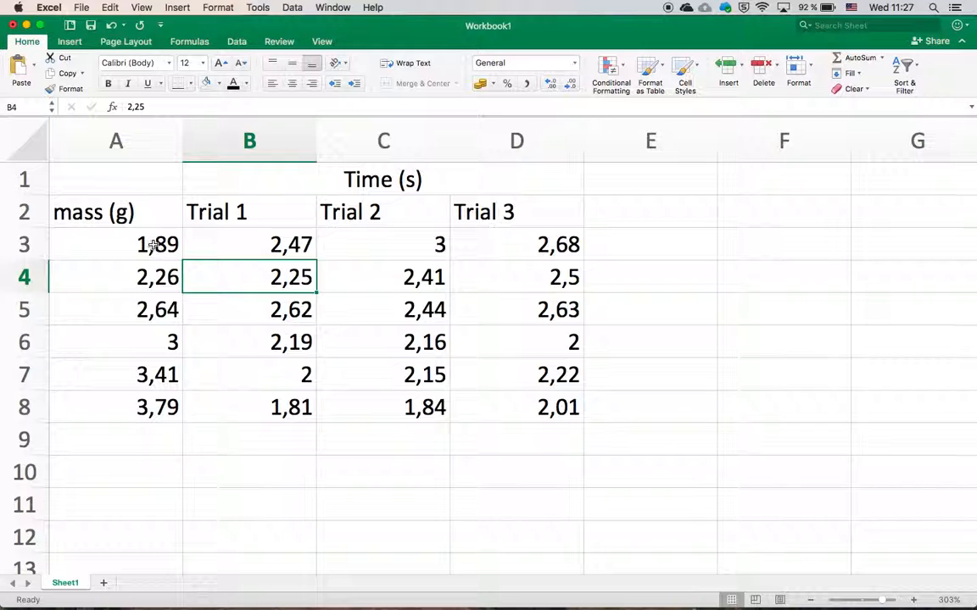
- Format all the mass and time values in A3:D8 to show two decimal places
drag(153, 245, 568, 407)
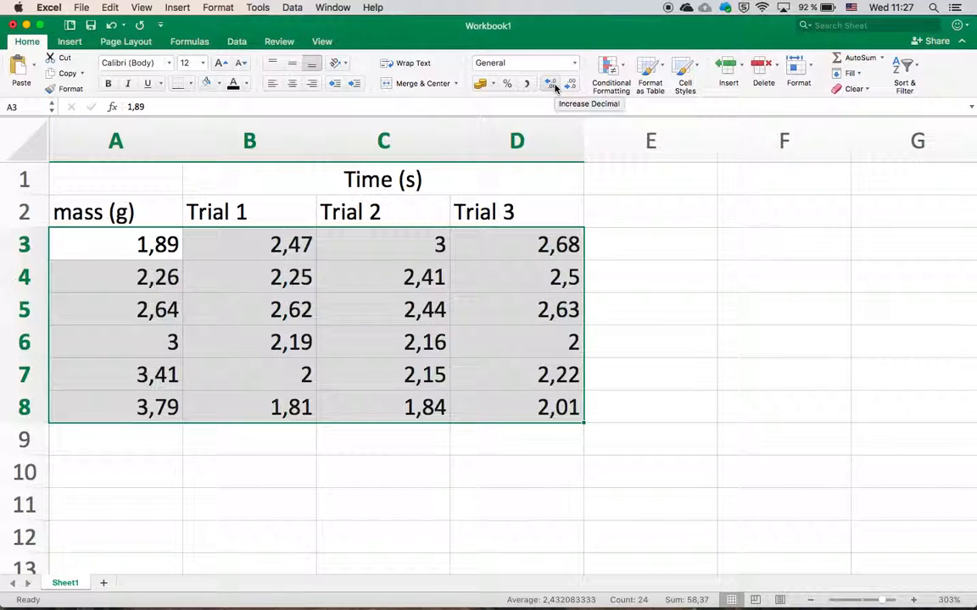
click(553, 86)
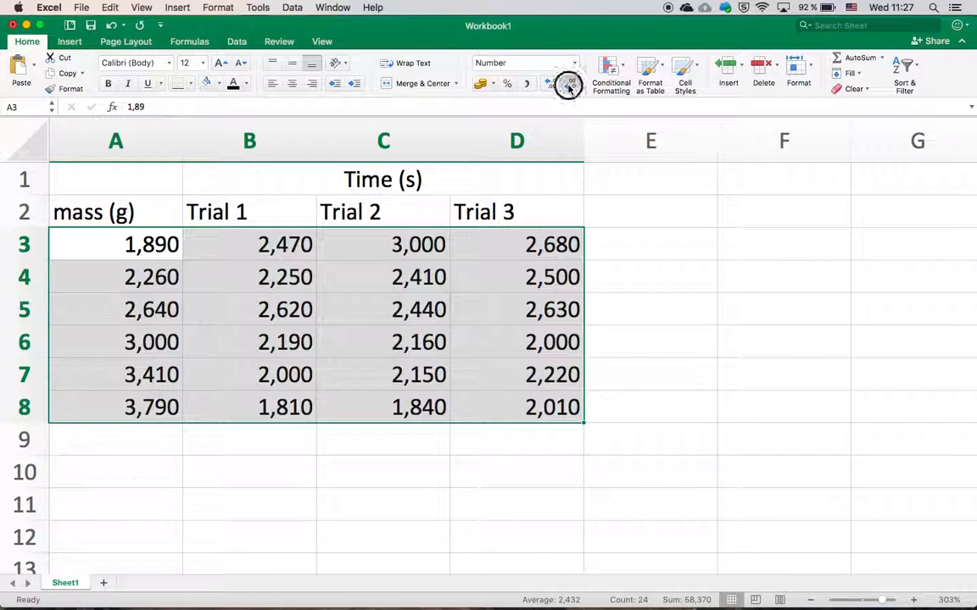
click(570, 85)
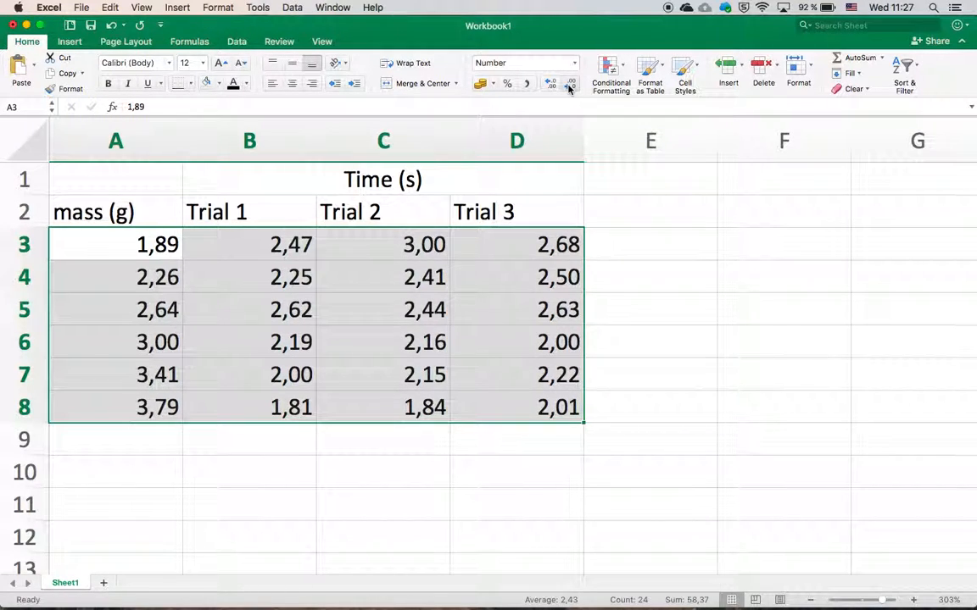
click(225, 515)
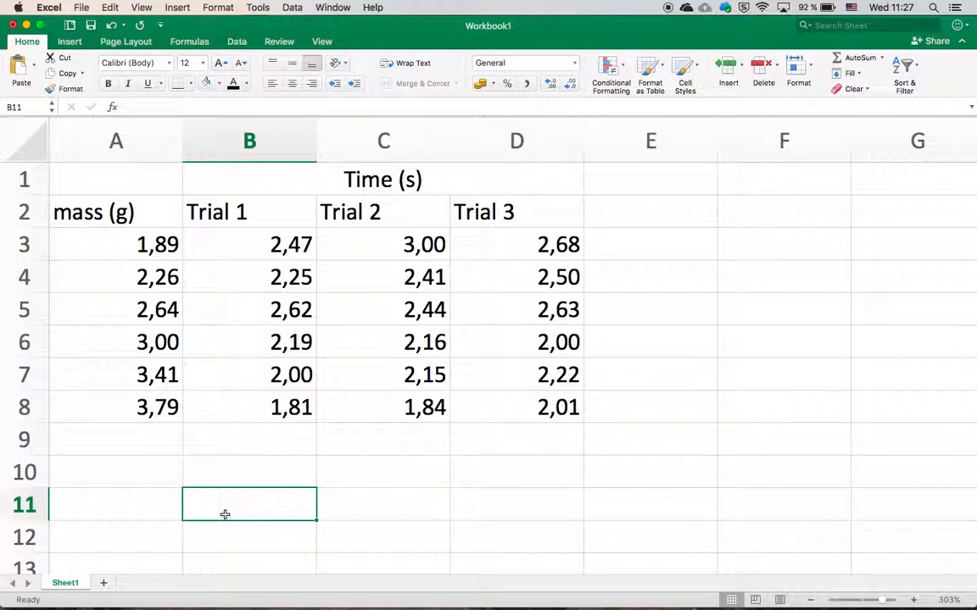
- Enter the heading "Average time (s)" in E2, beside Trial 3
click(624, 215)
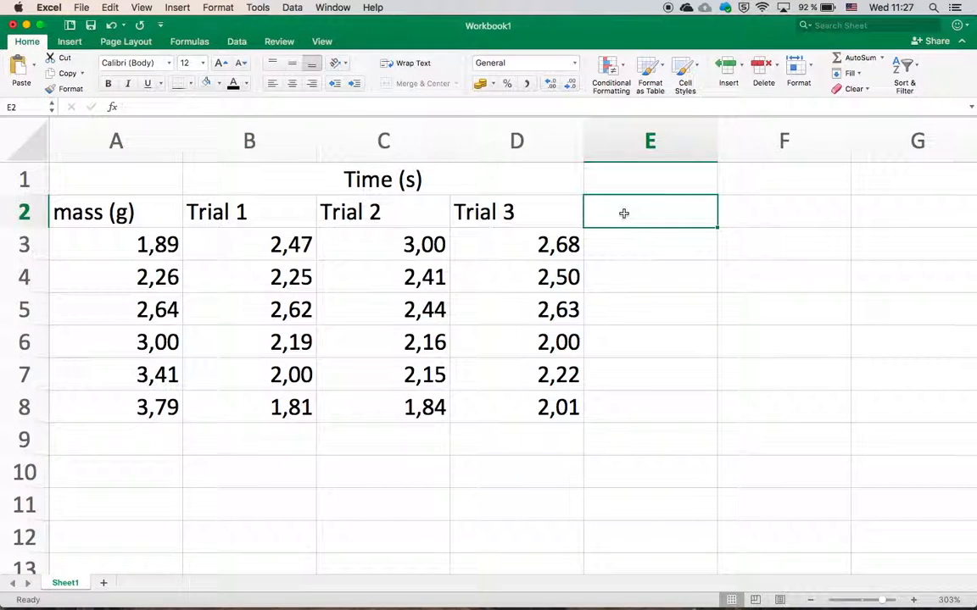
text(Average)
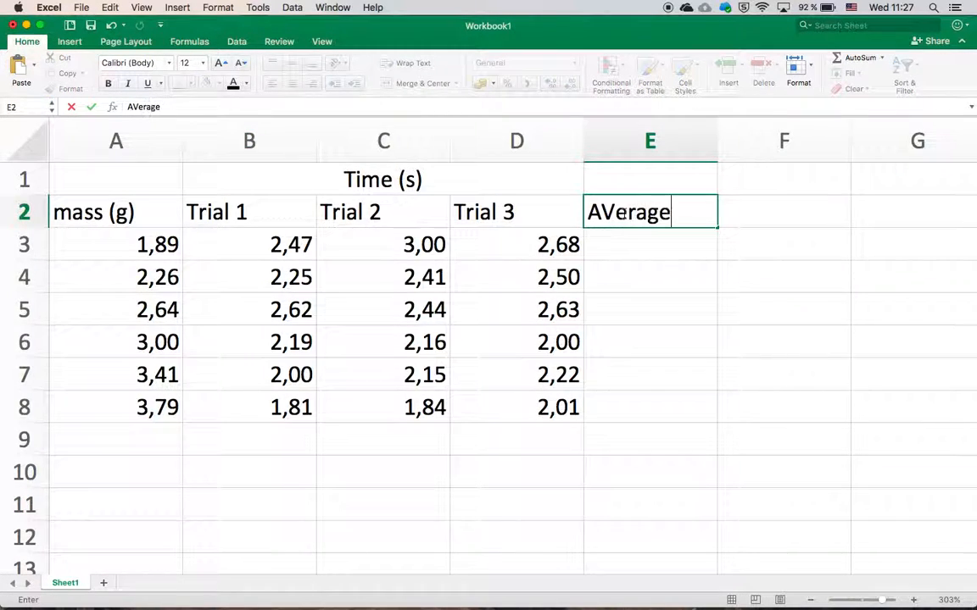
text( time)
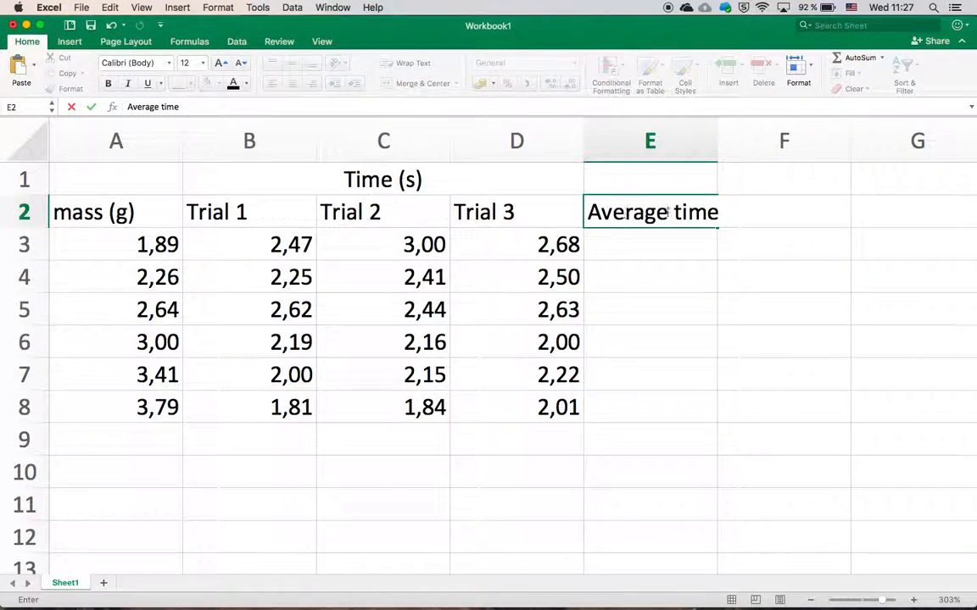
text( (s))
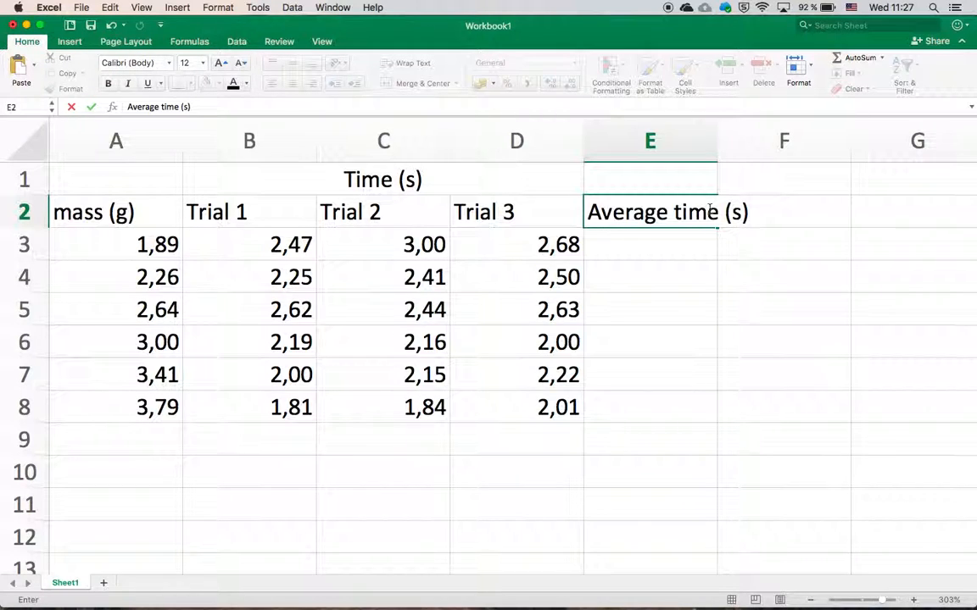
key(Return)
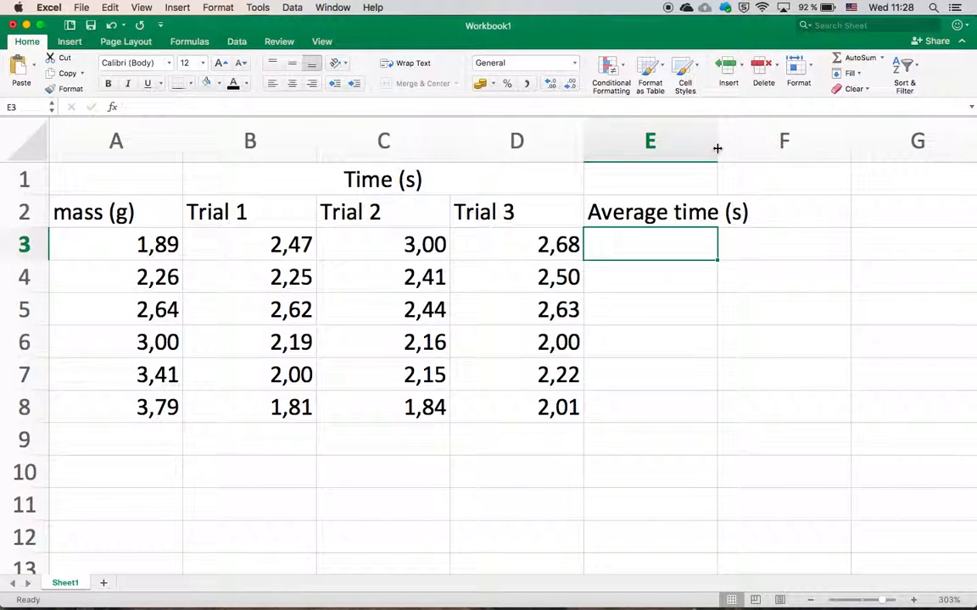
- Wrap the text of the average time heading in E2 so it fits the column width
mouse_move(716, 148)
mouse_down()
mouse_move(760, 144)
mouse_move(716, 139)
mouse_up()
click(679, 217)
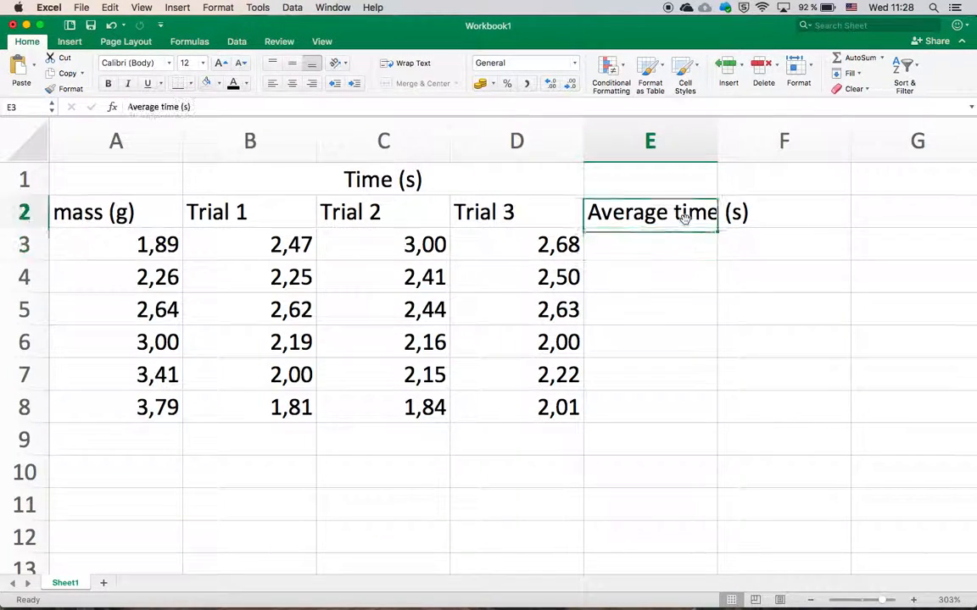
click(413, 64)
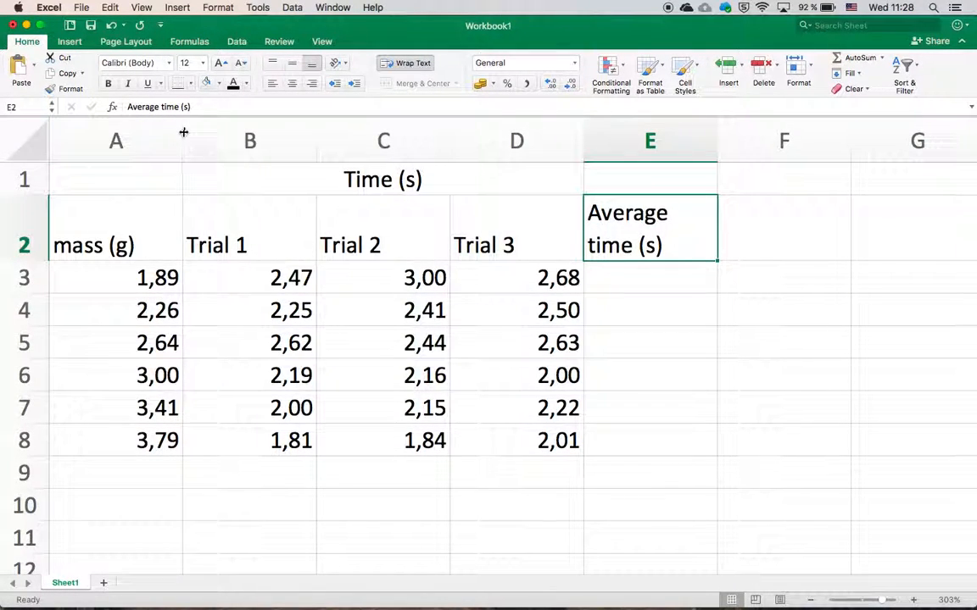
- Calculate the average of the three trials in E3 with =AVERAGE(B3:D3) and fill the formula down to E8
click(631, 274)
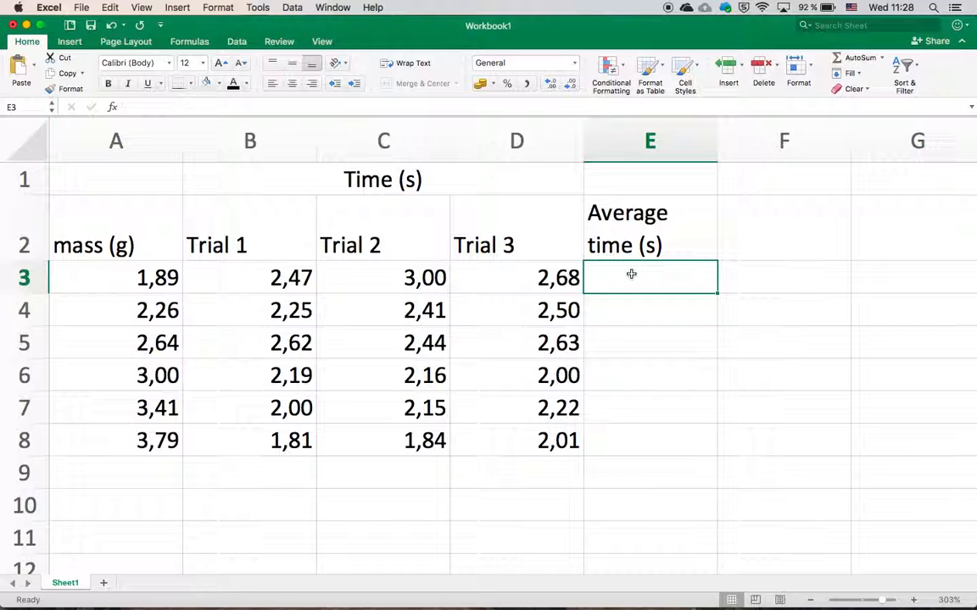
text(+)
key(BackSpace)
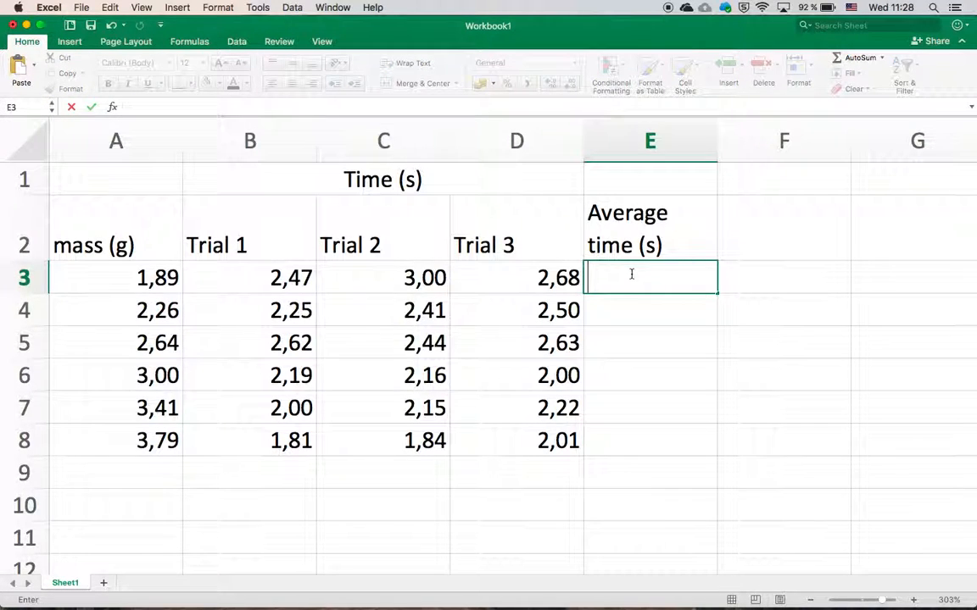
text(=a)
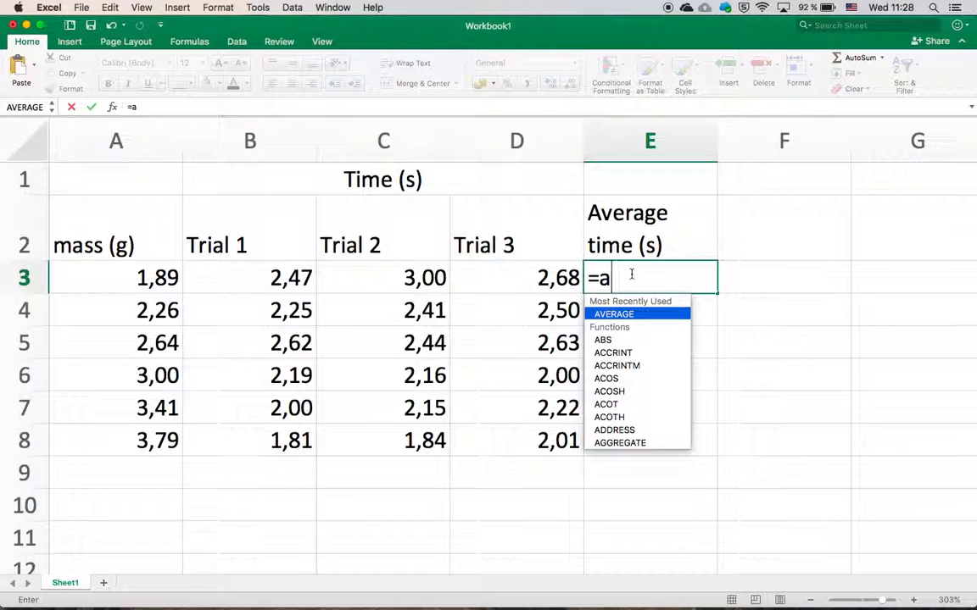
text(v)
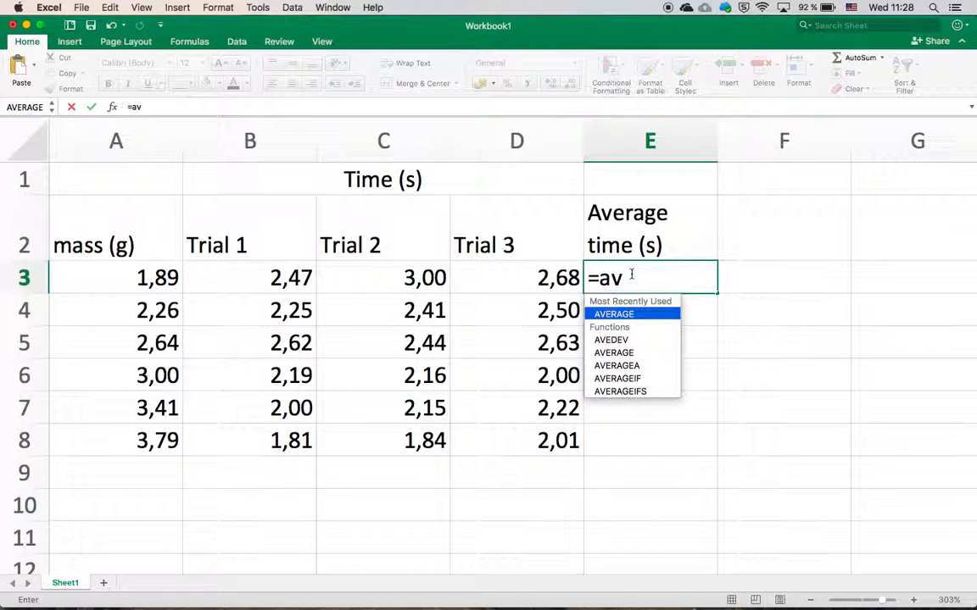
double_click(623, 314)
drag(285, 285, 510, 281)
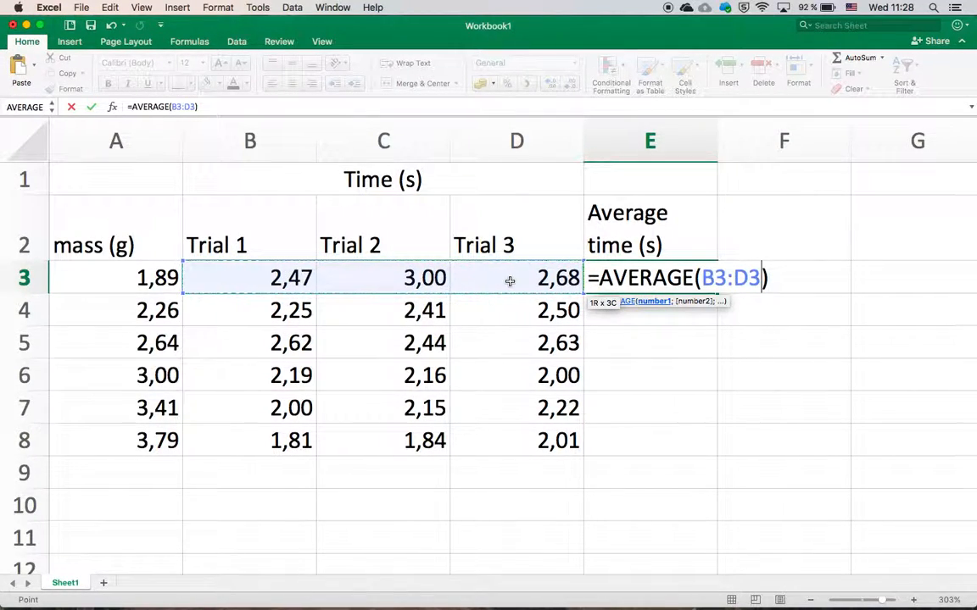
key(Return)
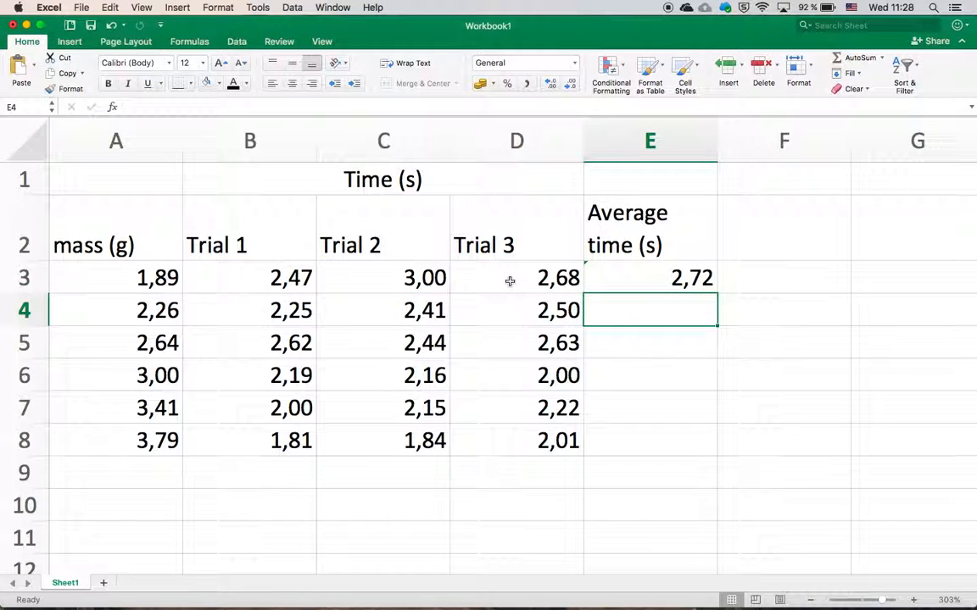
click(612, 277)
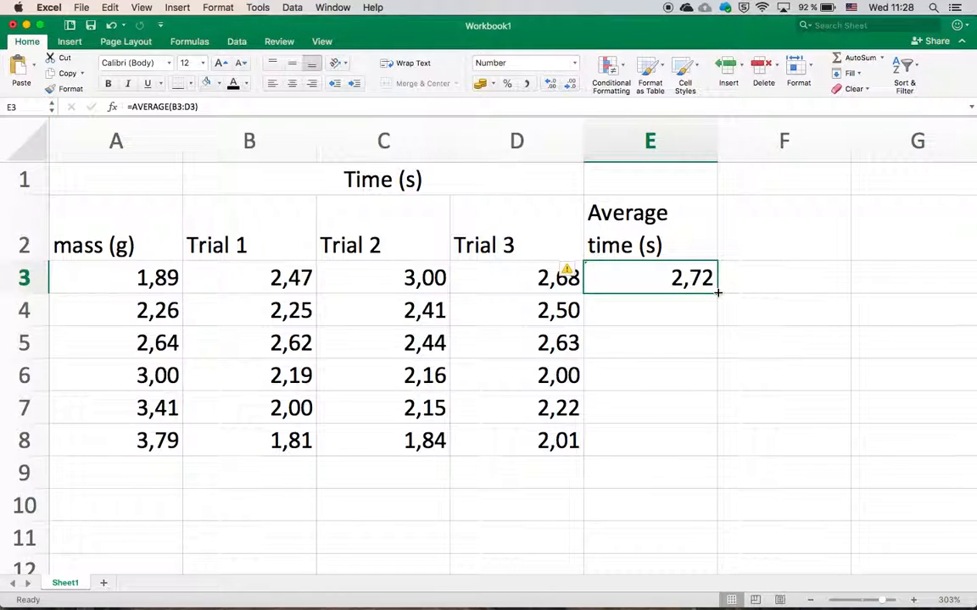
drag(717, 292, 725, 449)
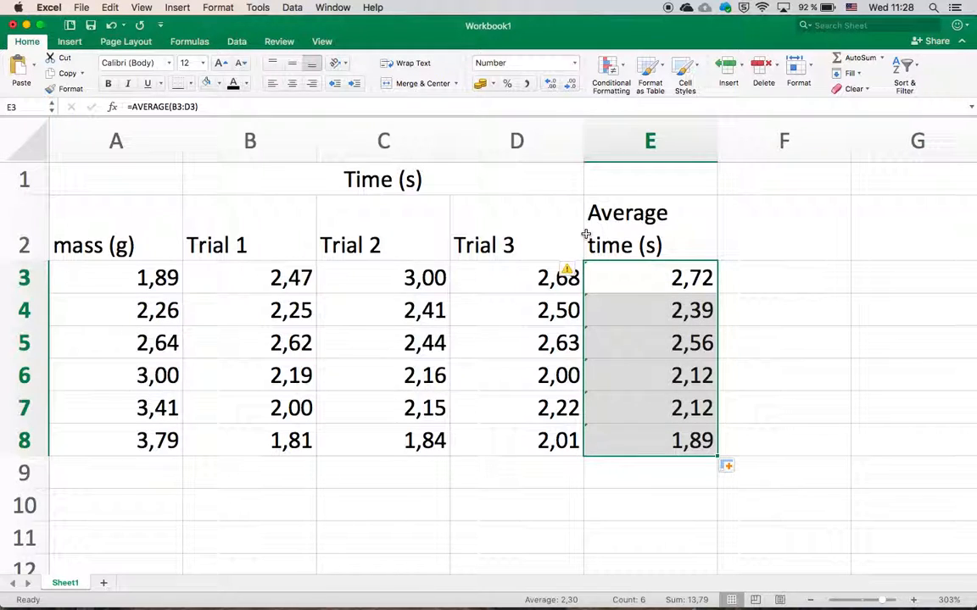
- Enter the heading "Velocity (ms-1)" in F2, beside the average time heading
click(755, 212)
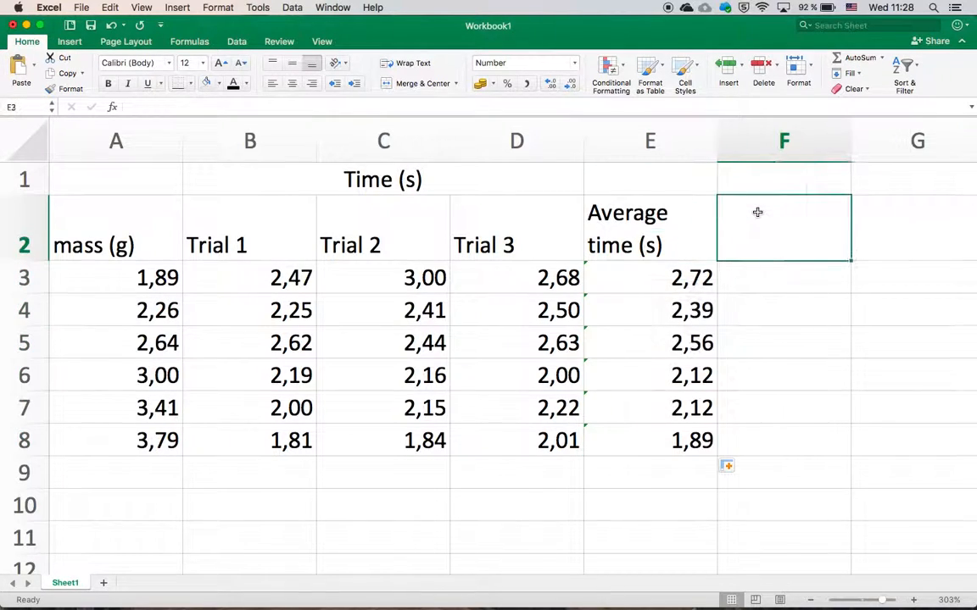
text(Velocity)
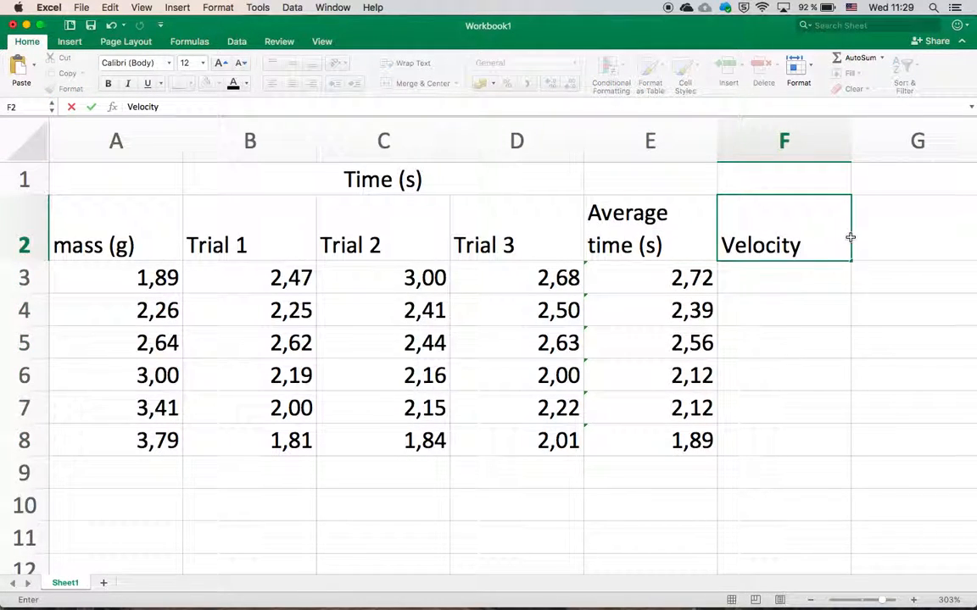
text( (ms-1))
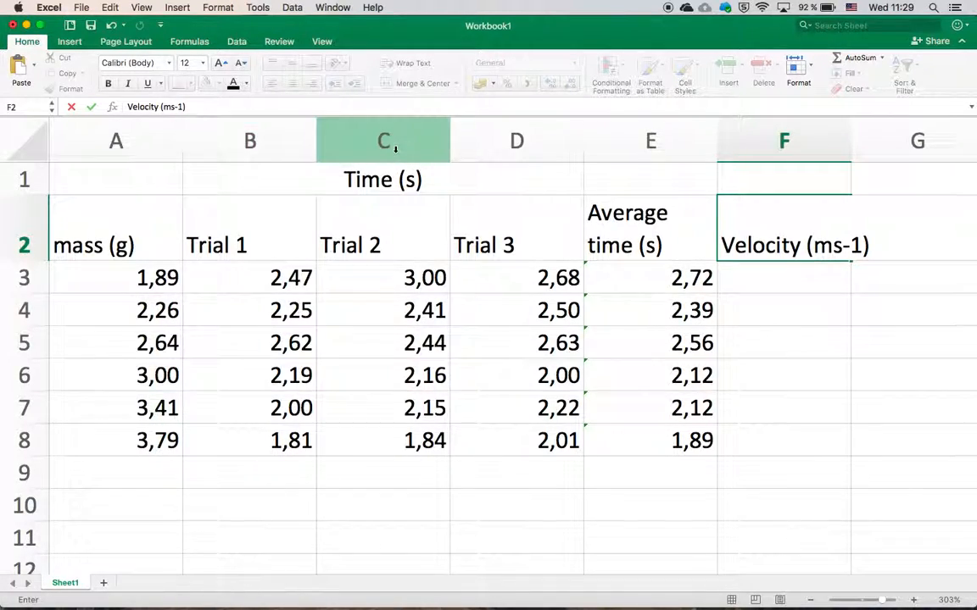
key(Left)
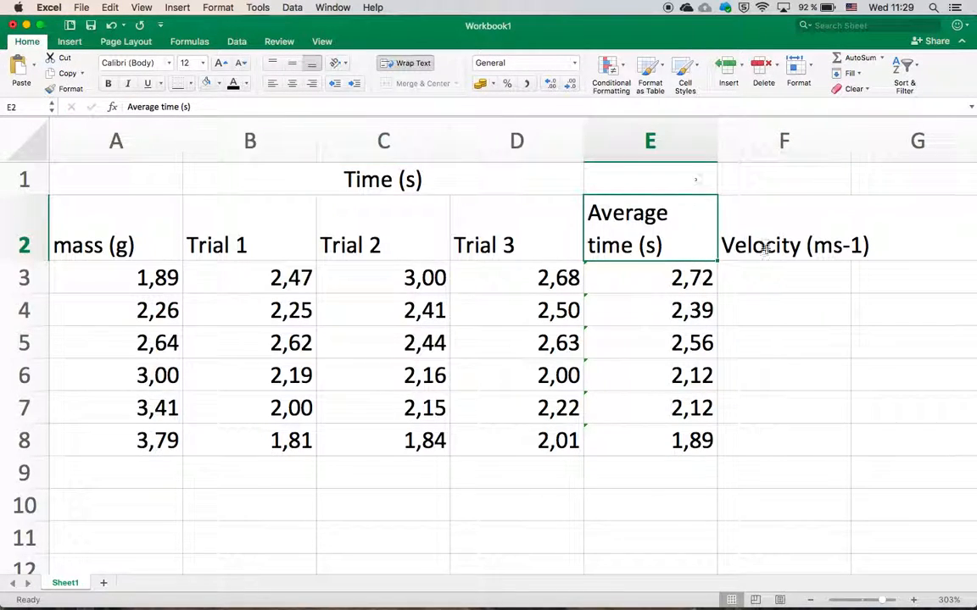
- Format the "-1" in the velocity heading in F2 as superscript
click(746, 225)
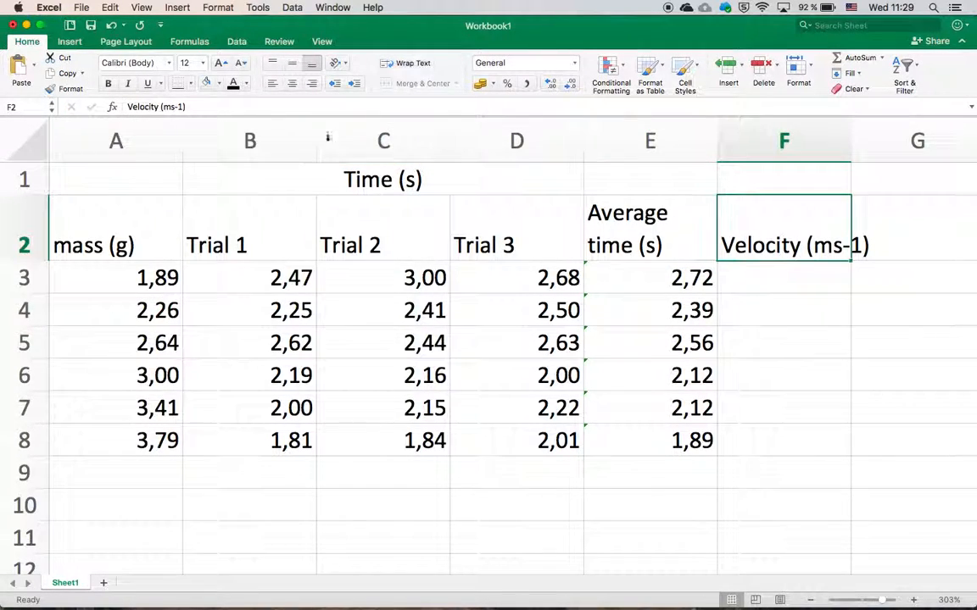
double_click(177, 106)
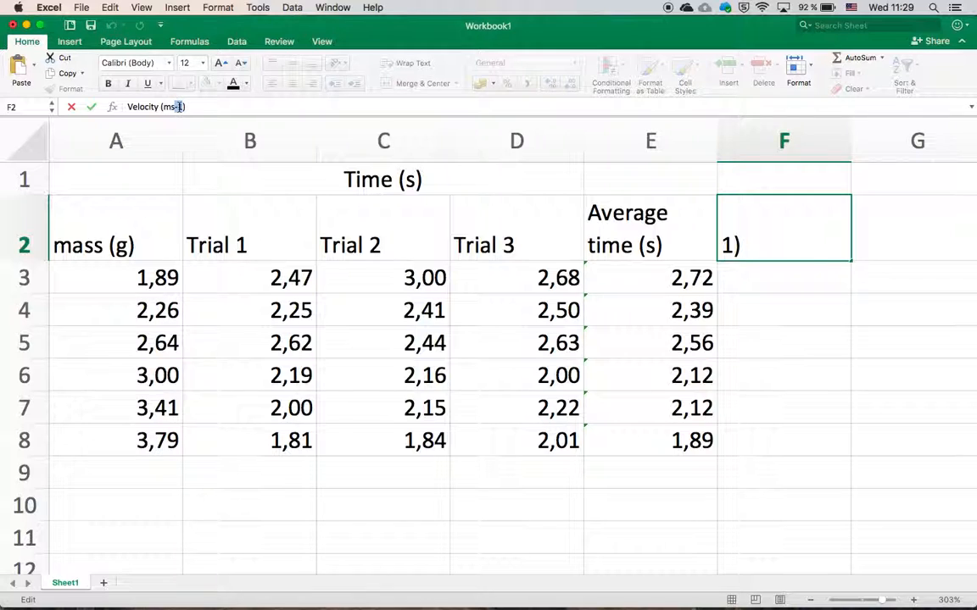
right_click(179, 106)
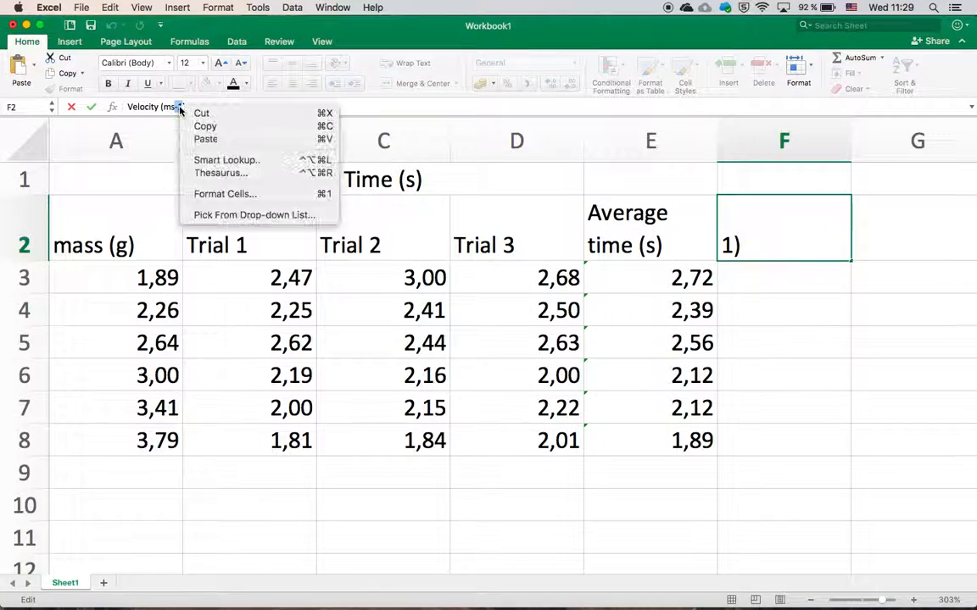
click(222, 195)
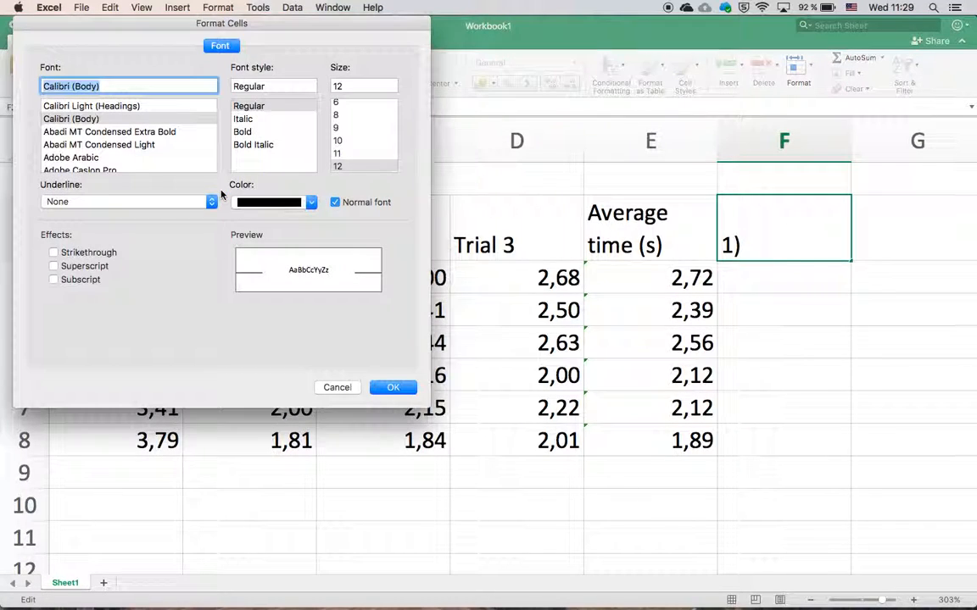
click(83, 268)
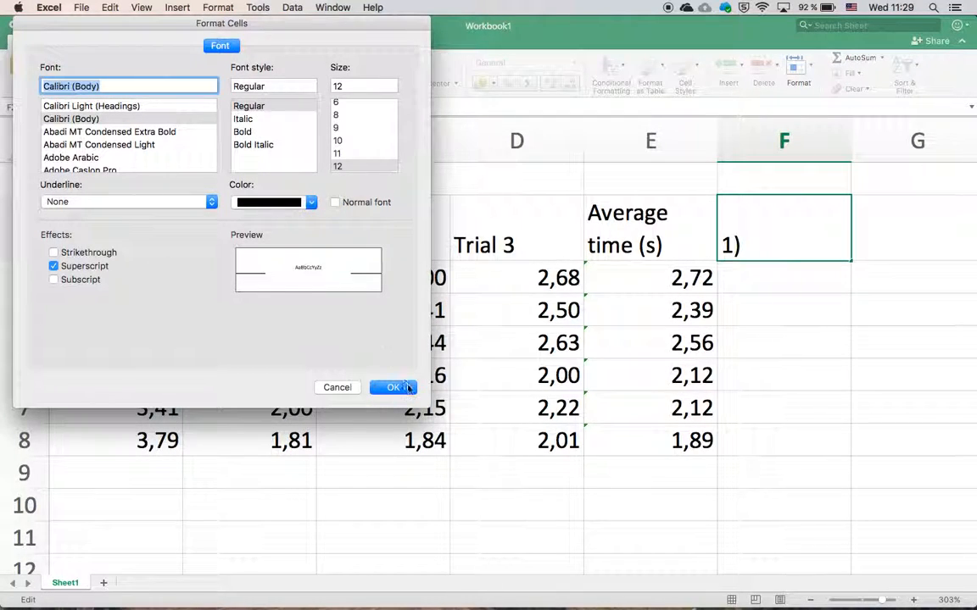
click(390, 387)
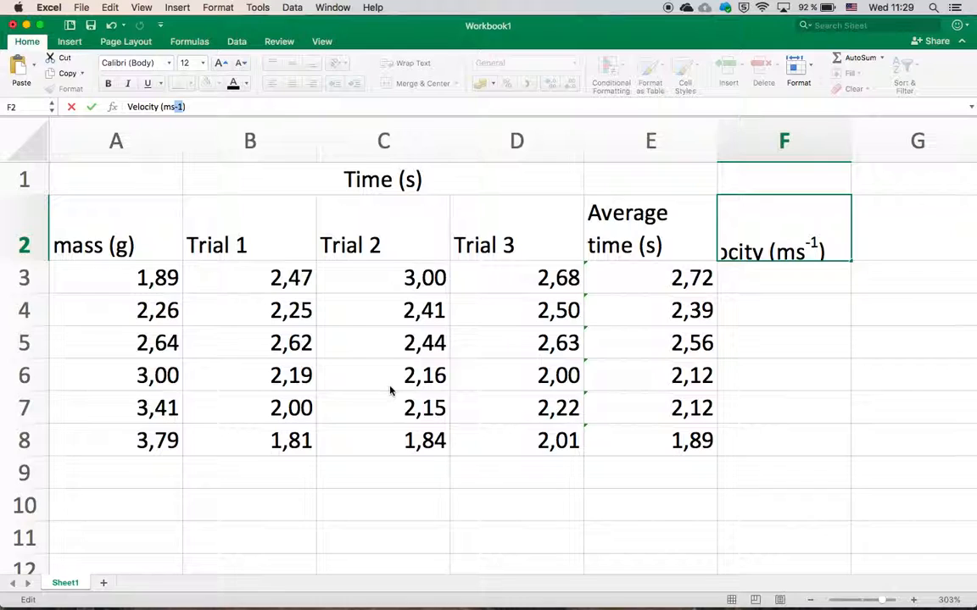
- Calculate the velocity in F3 with =1,5/E3 and fill the formula down to F8
click(770, 282)
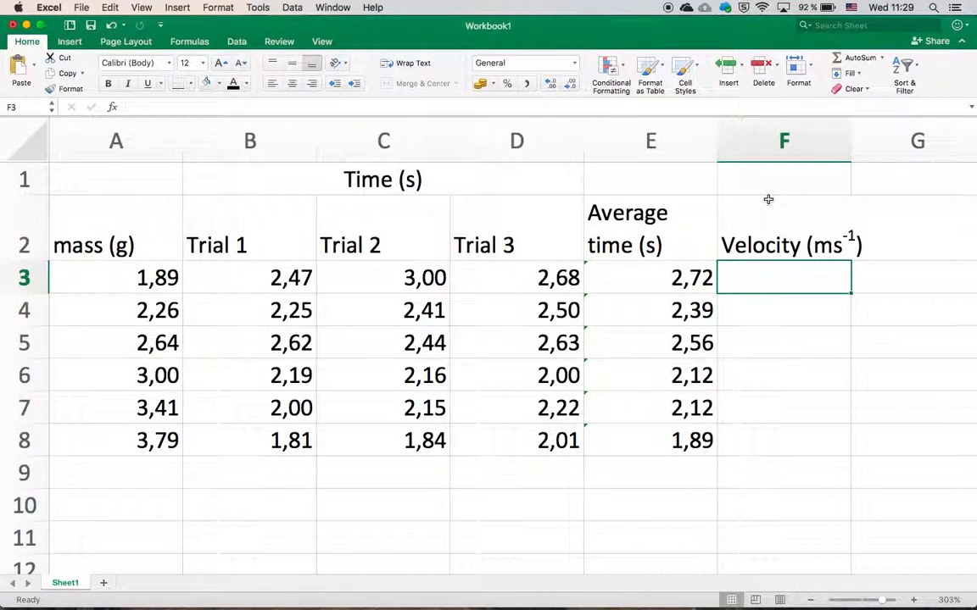
text(=1,)
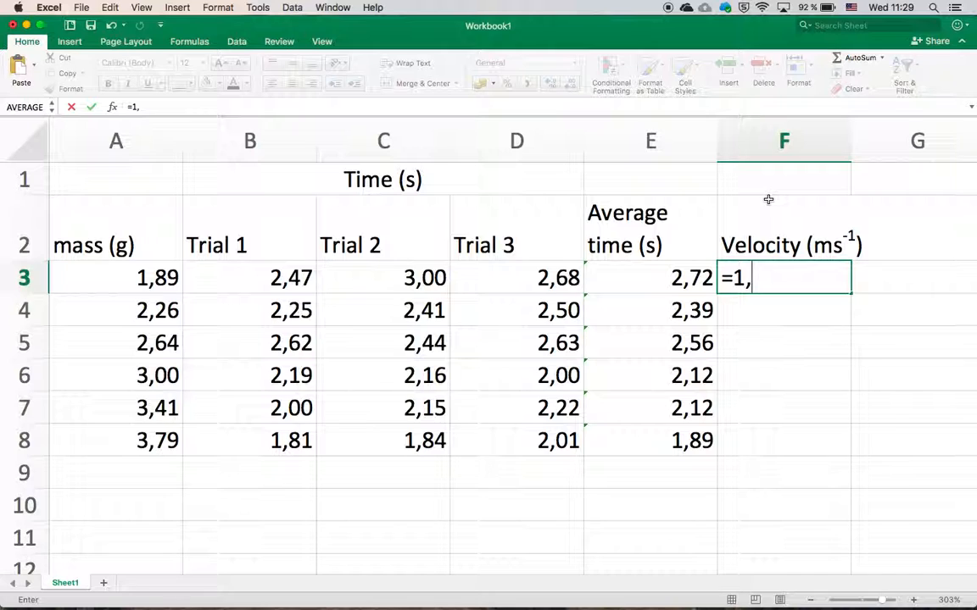
text(5/)
click(607, 283)
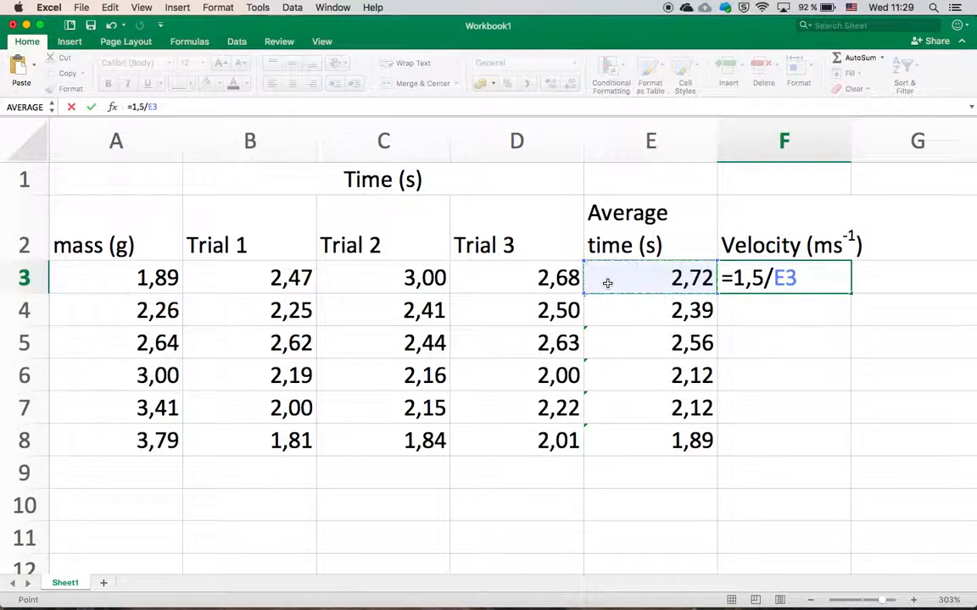
key(Return)
click(801, 278)
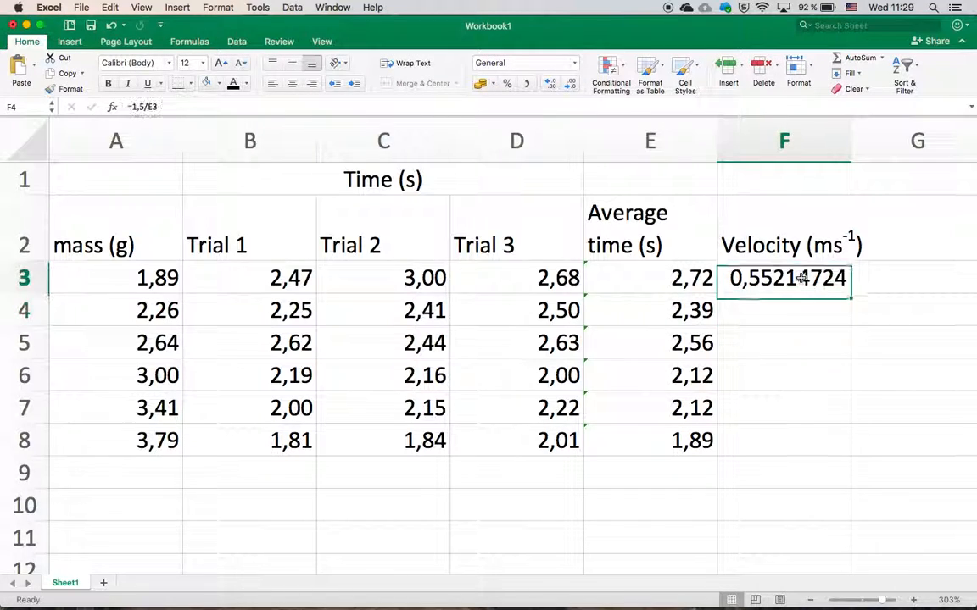
drag(850, 294, 849, 453)
click(820, 507)
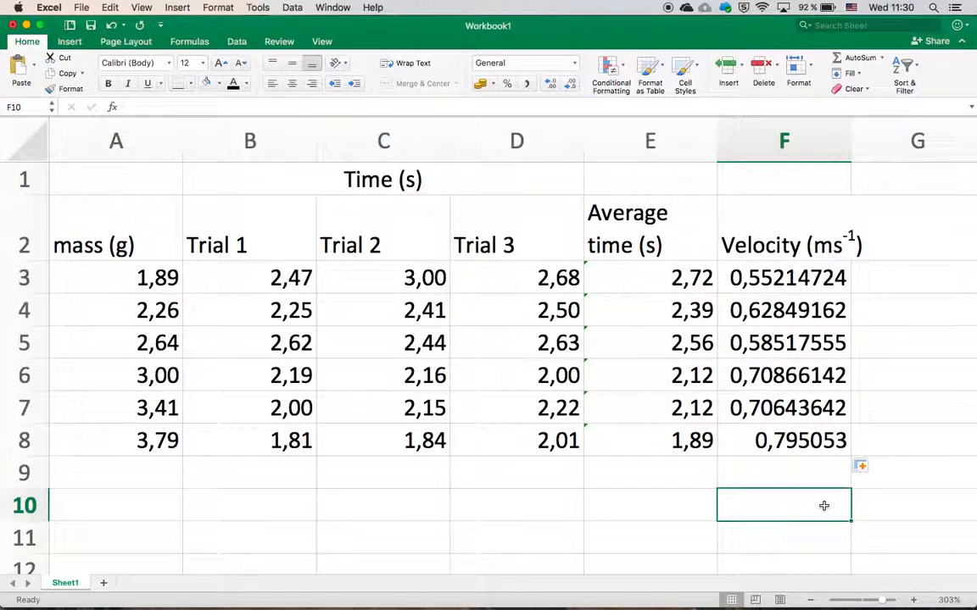
- Reduce the velocity values in F3:F8 to two decimal places
drag(783, 273, 778, 438)
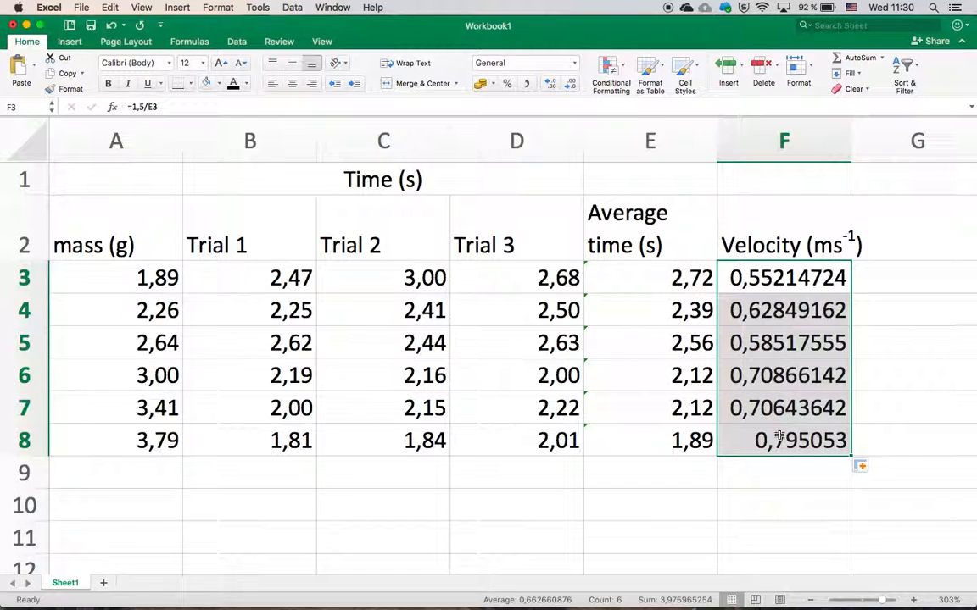
click(568, 86)
click(568, 86)
click(568, 86)
click(568, 86)
click(568, 86)
click(568, 86)
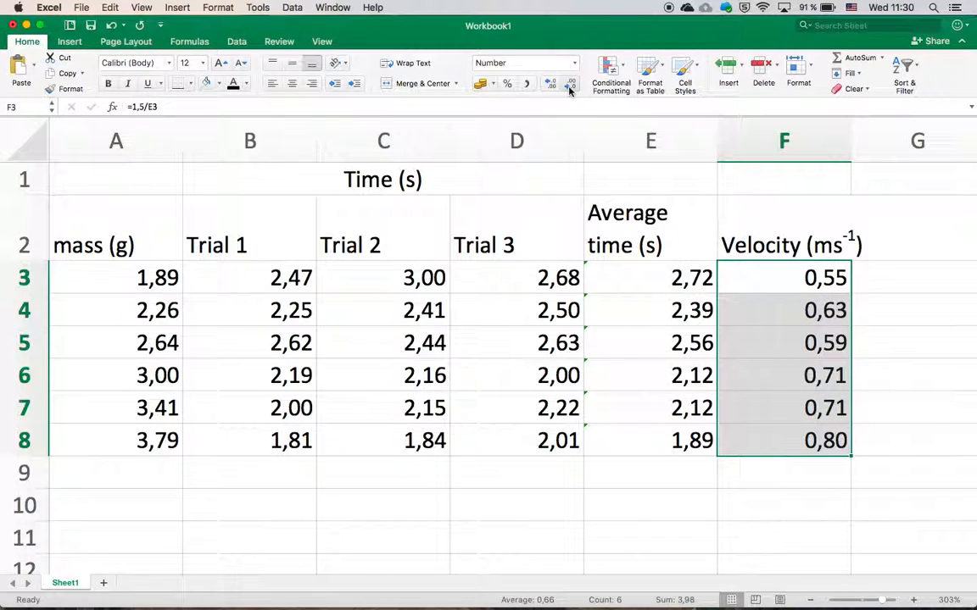
- Show three extra decimal places on the velocity values and return them to two decimals
click(550, 86)
click(550, 85)
click(550, 86)
click(571, 86)
click(570, 85)
click(571, 85)
click(653, 481)
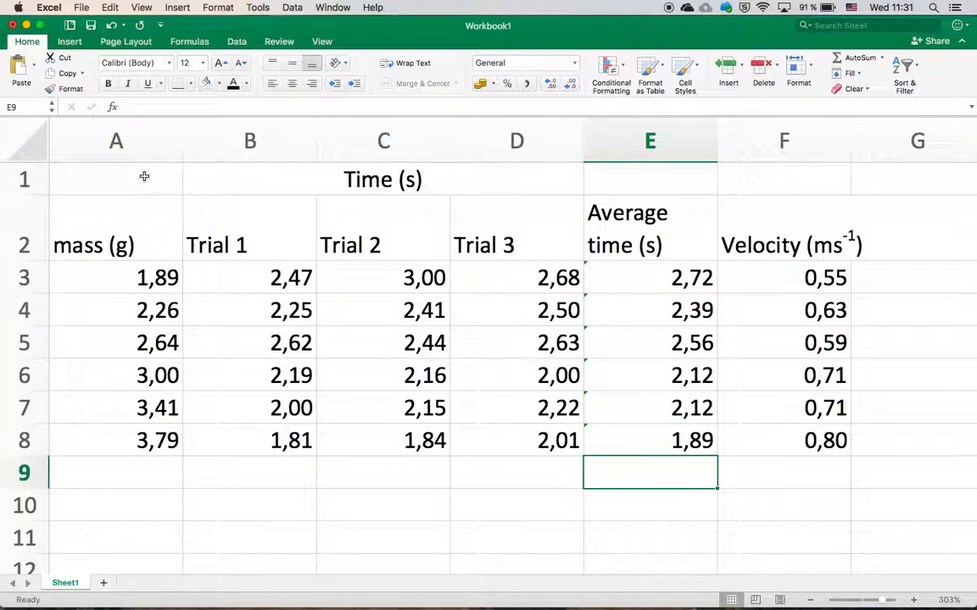
- Apply all borders to the whole data table in A1:F8
drag(144, 176, 775, 434)
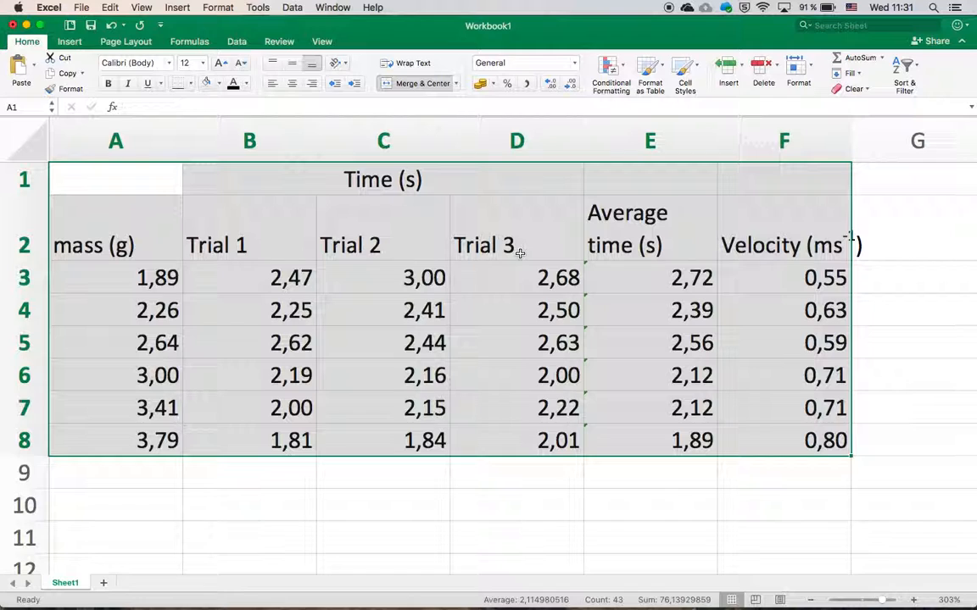
click(191, 84)
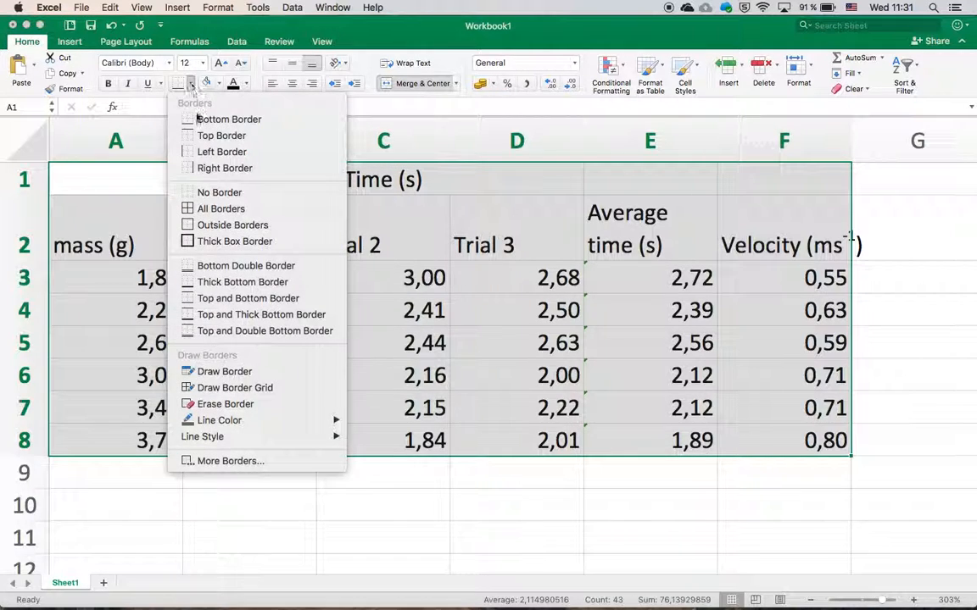
click(212, 213)
click(491, 474)
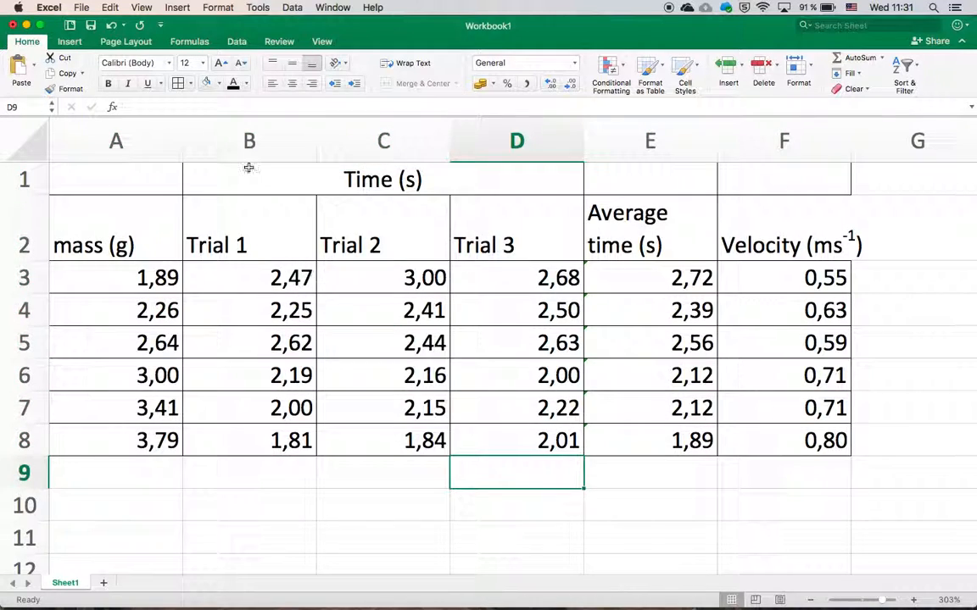
- Center the column headings in A2:F2 horizontally
drag(142, 216, 768, 213)
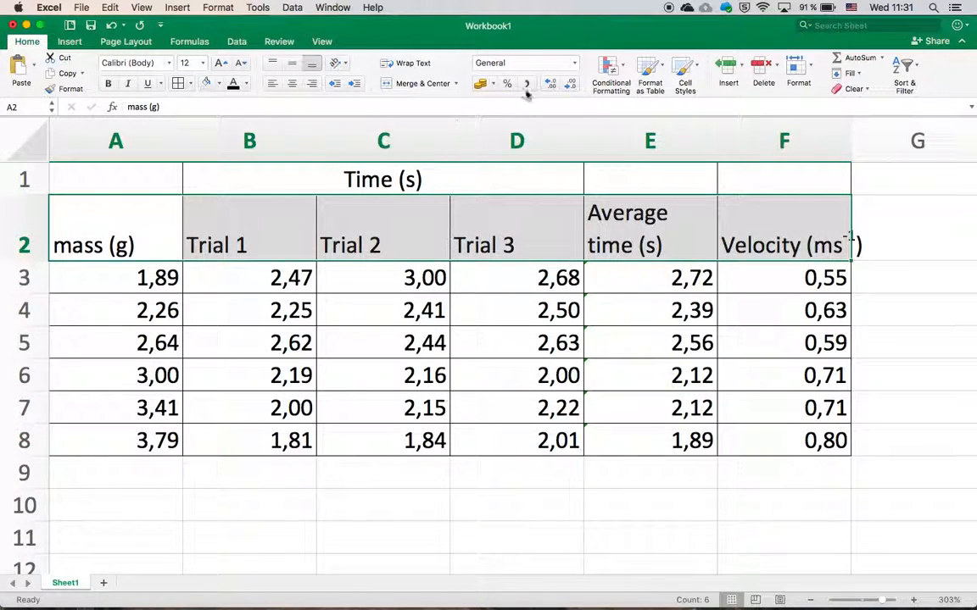
click(291, 83)
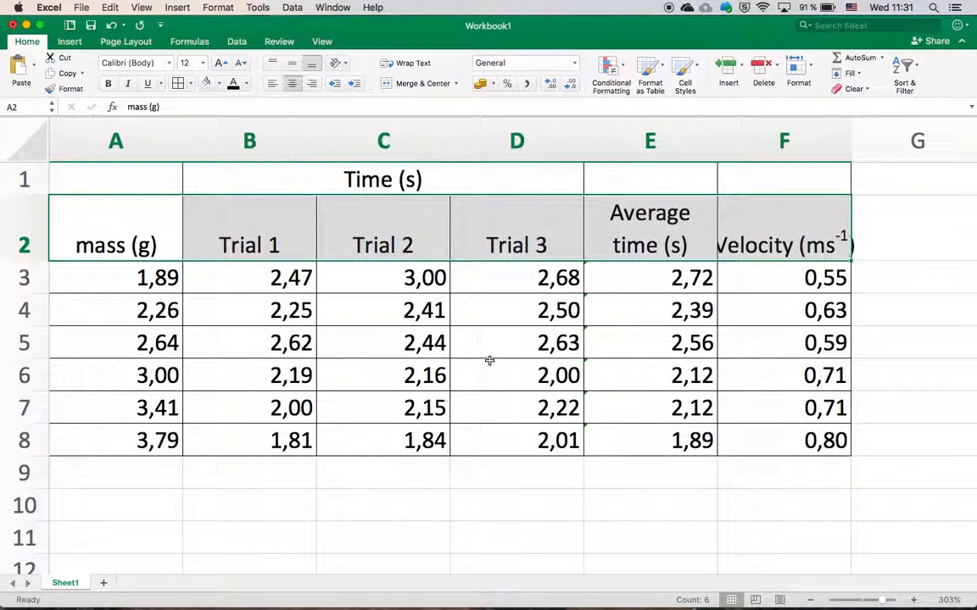
click(748, 513)
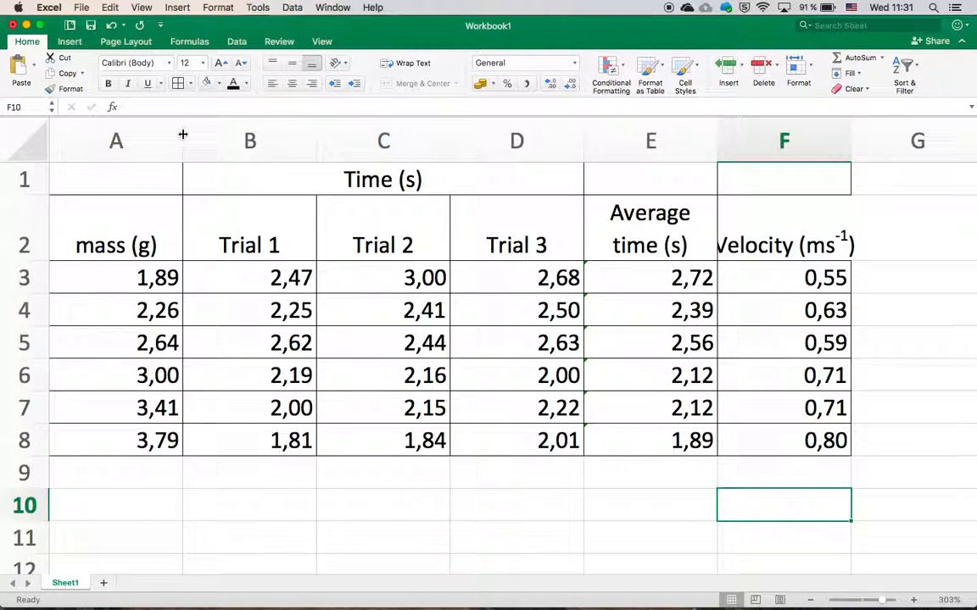
- Narrow the mass column and autofit the widths of columns A to F to their contents
drag(183, 134, 145, 134)
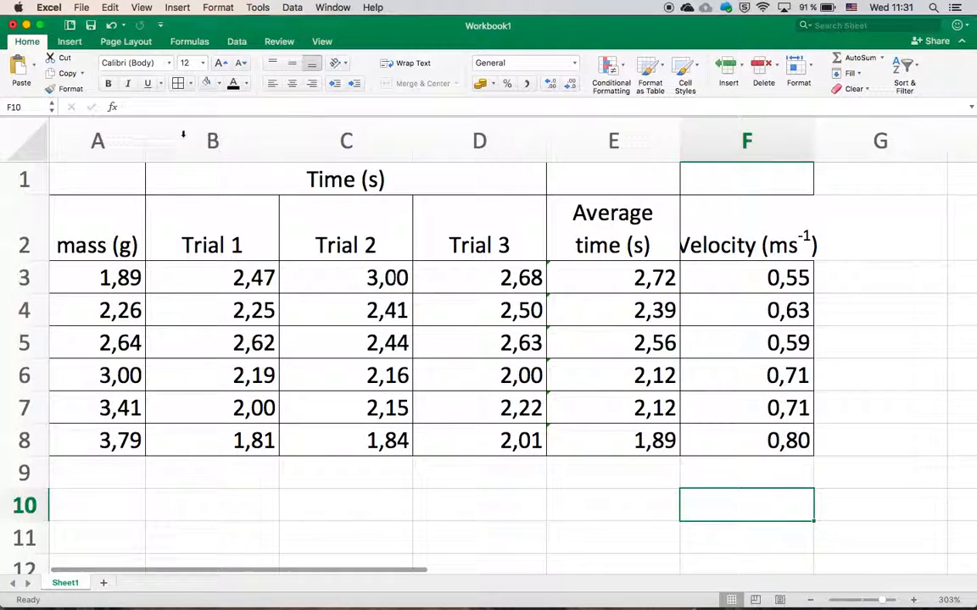
click(98, 142)
drag(97, 142, 763, 125)
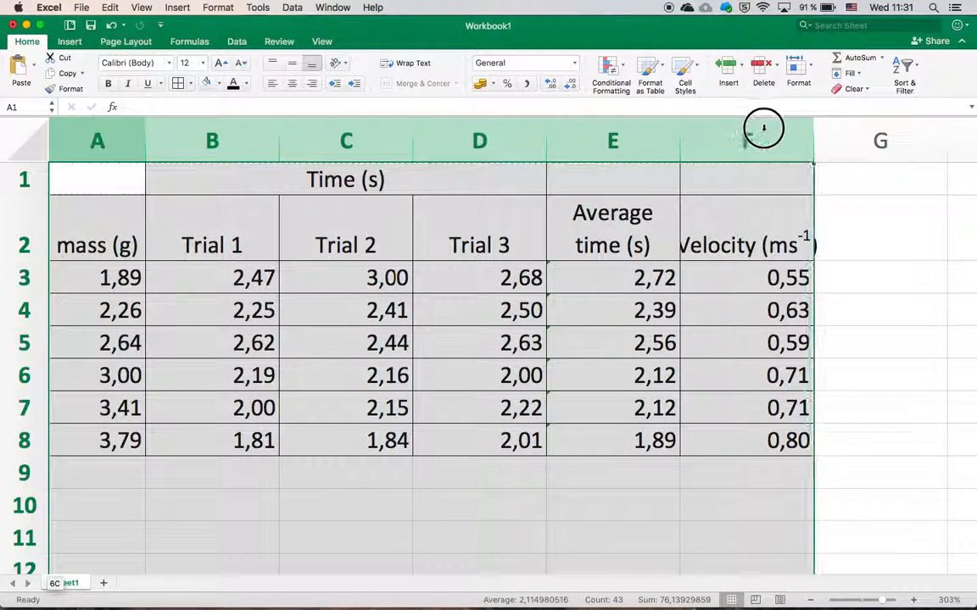
double_click(811, 133)
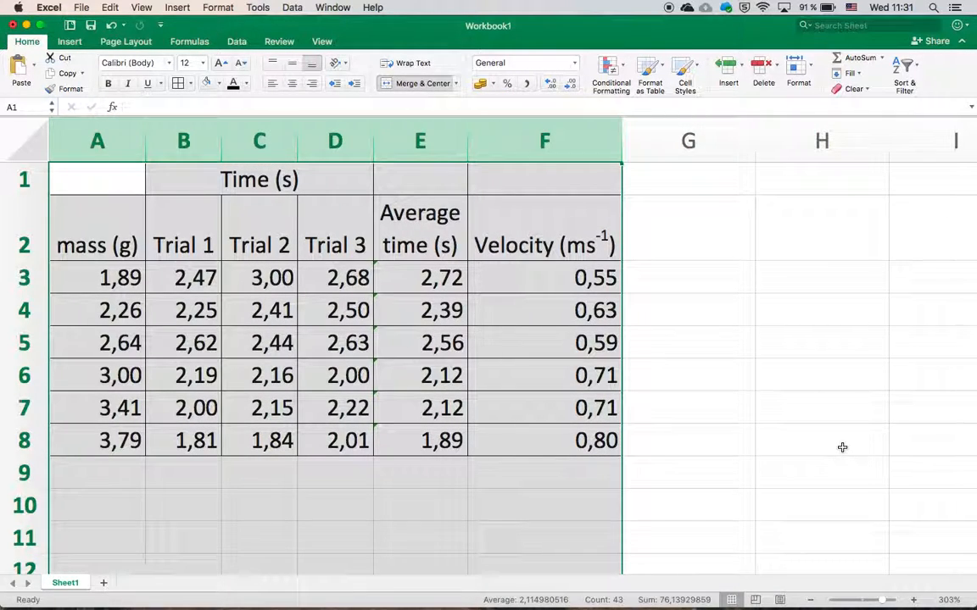
click(671, 352)
- Wrap the velocity heading in F2 and narrow column F so the unit sits on a second line
click(545, 226)
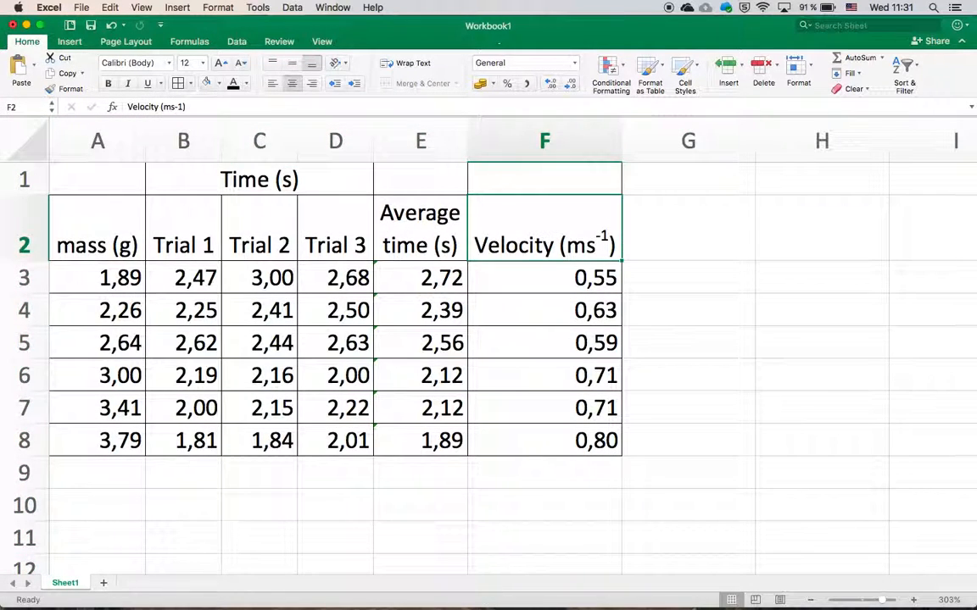
click(405, 65)
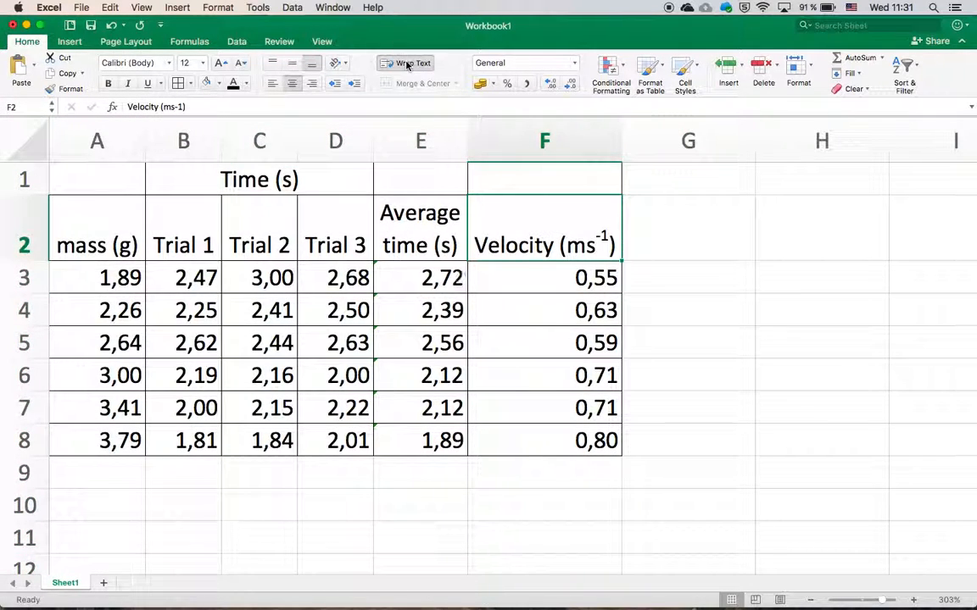
drag(618, 141, 551, 138)
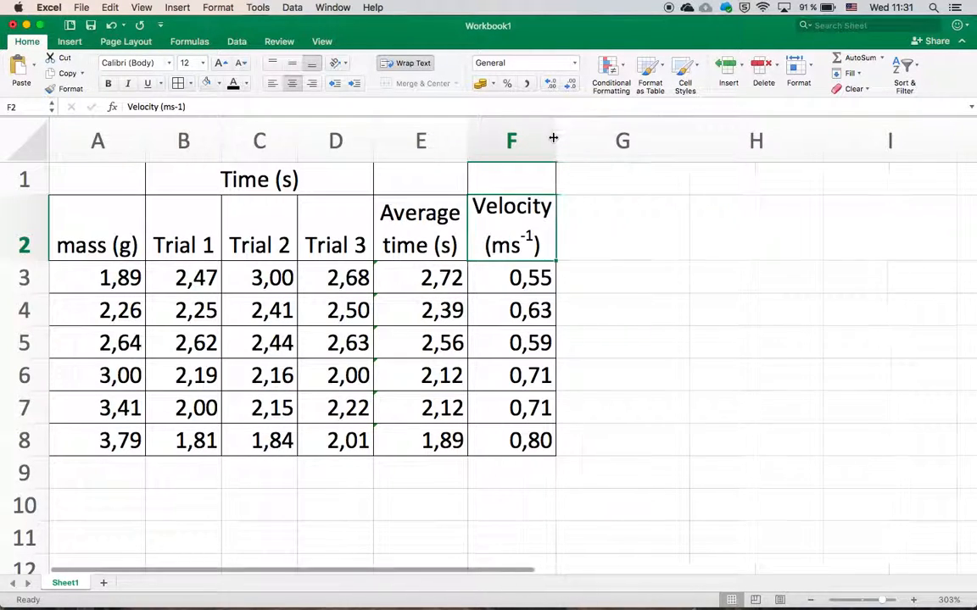
click(623, 422)
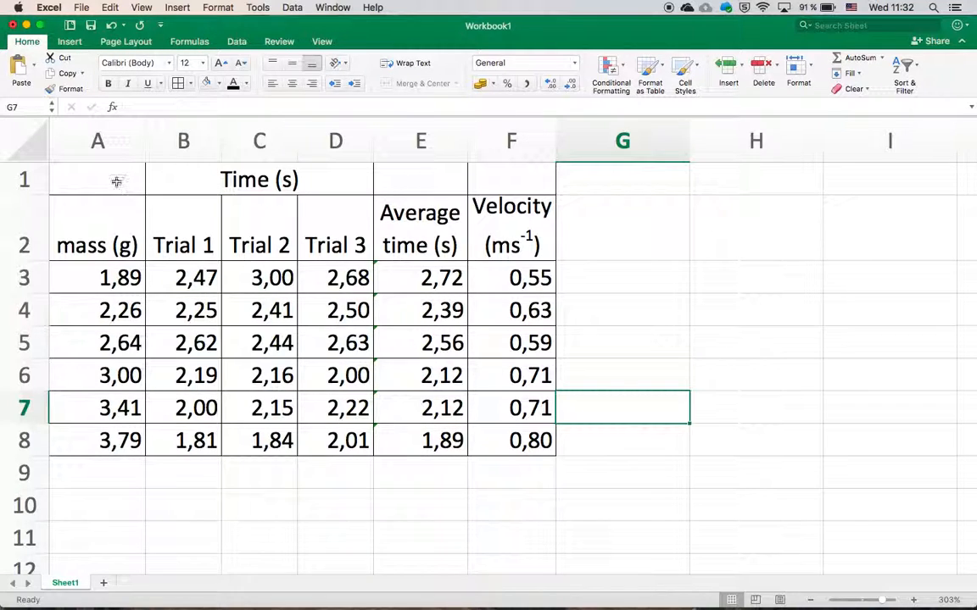
- Copy the complete data table in A1:F8
drag(109, 172, 543, 437)
key(super+c)
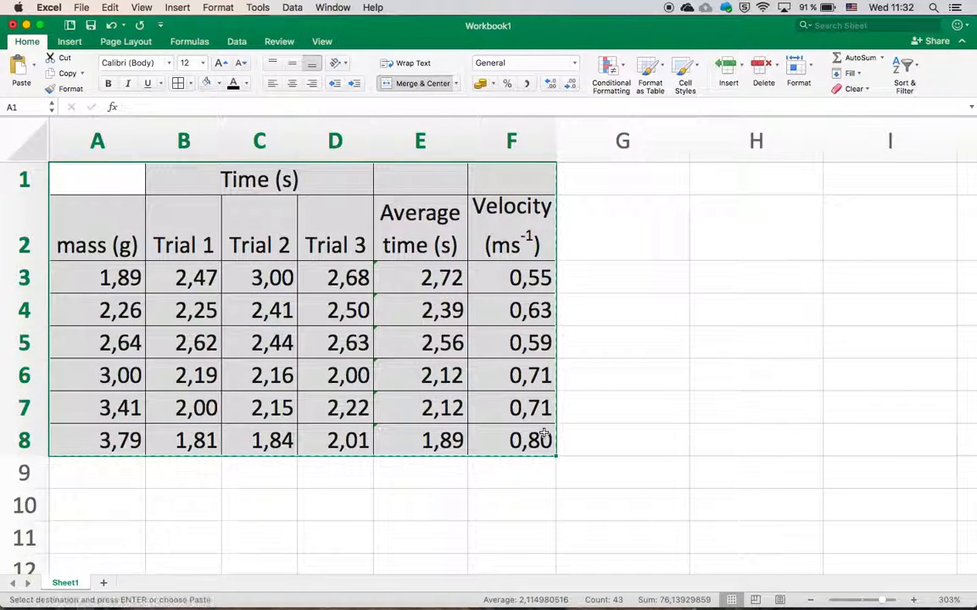